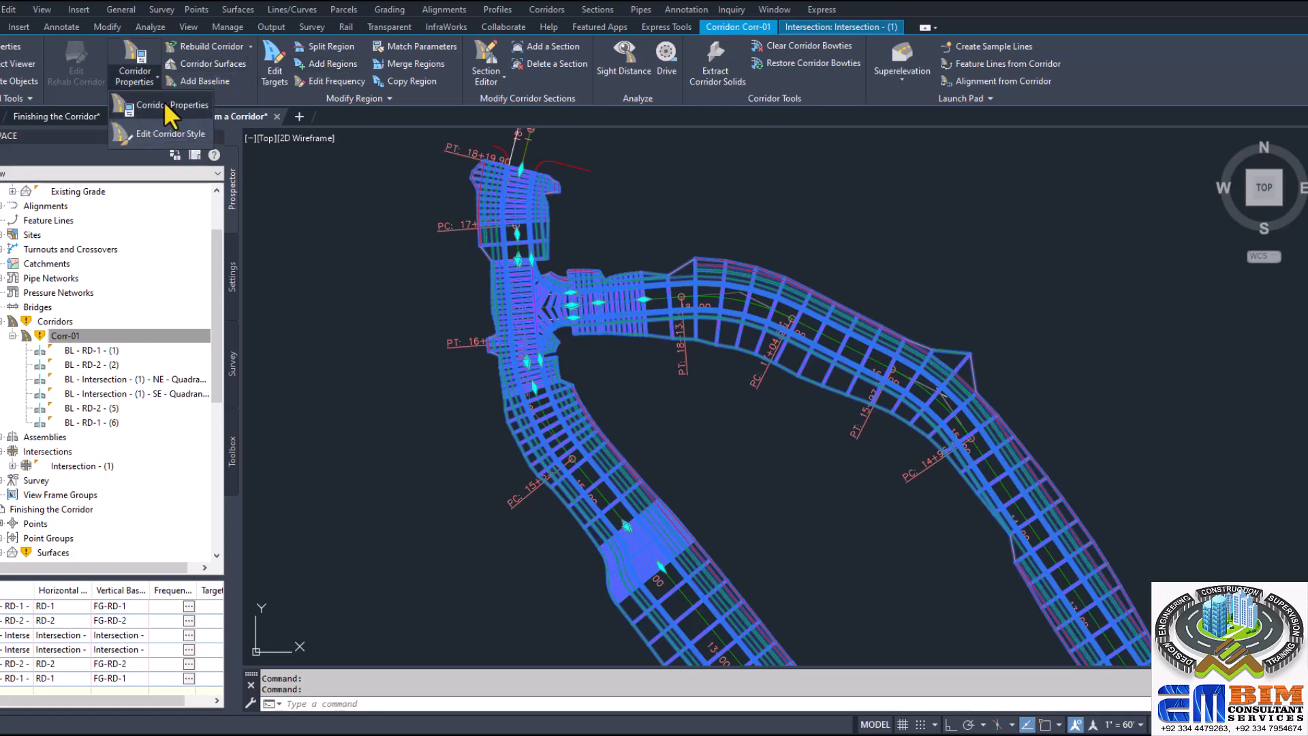
Step: Review the surface settings in the Corr-01 corridor properties and in its Corridor Surfaces dialog
{"action": "double_click", "coordinate": [788, 280]}
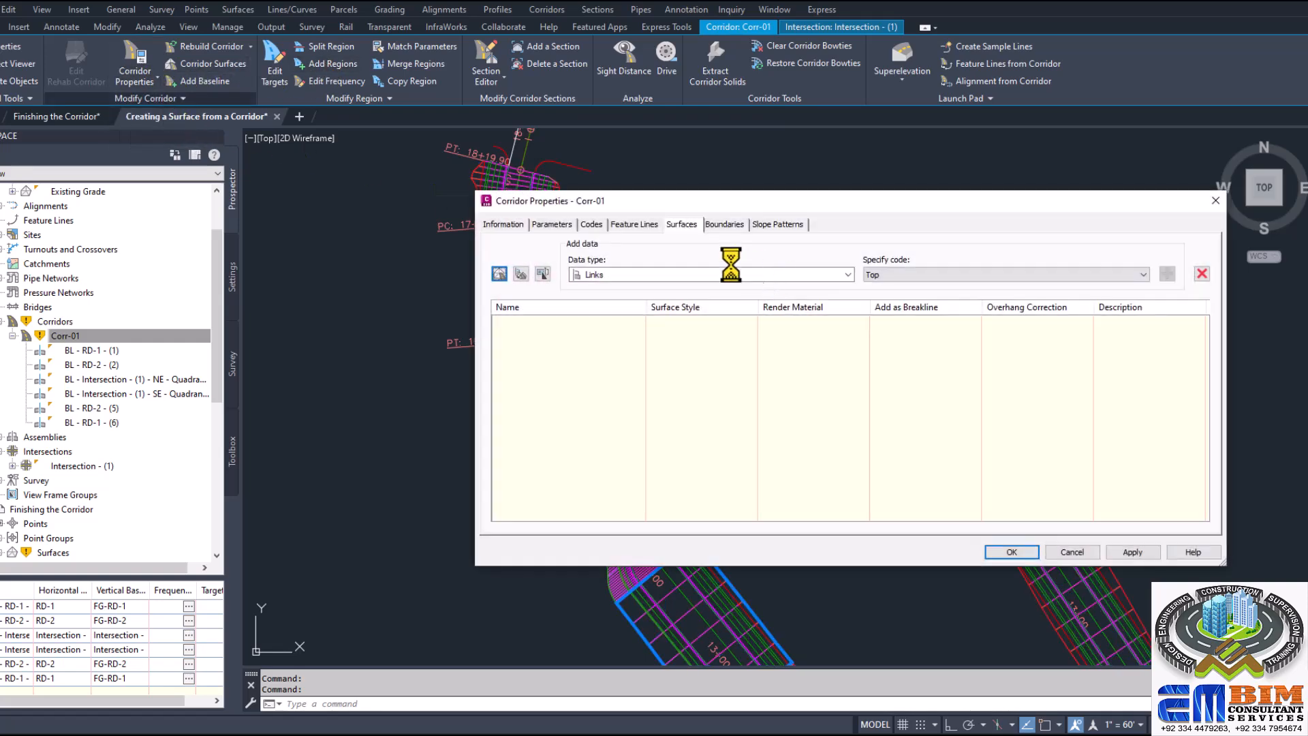
{"action": "left_click", "coordinate": [1215, 202]}
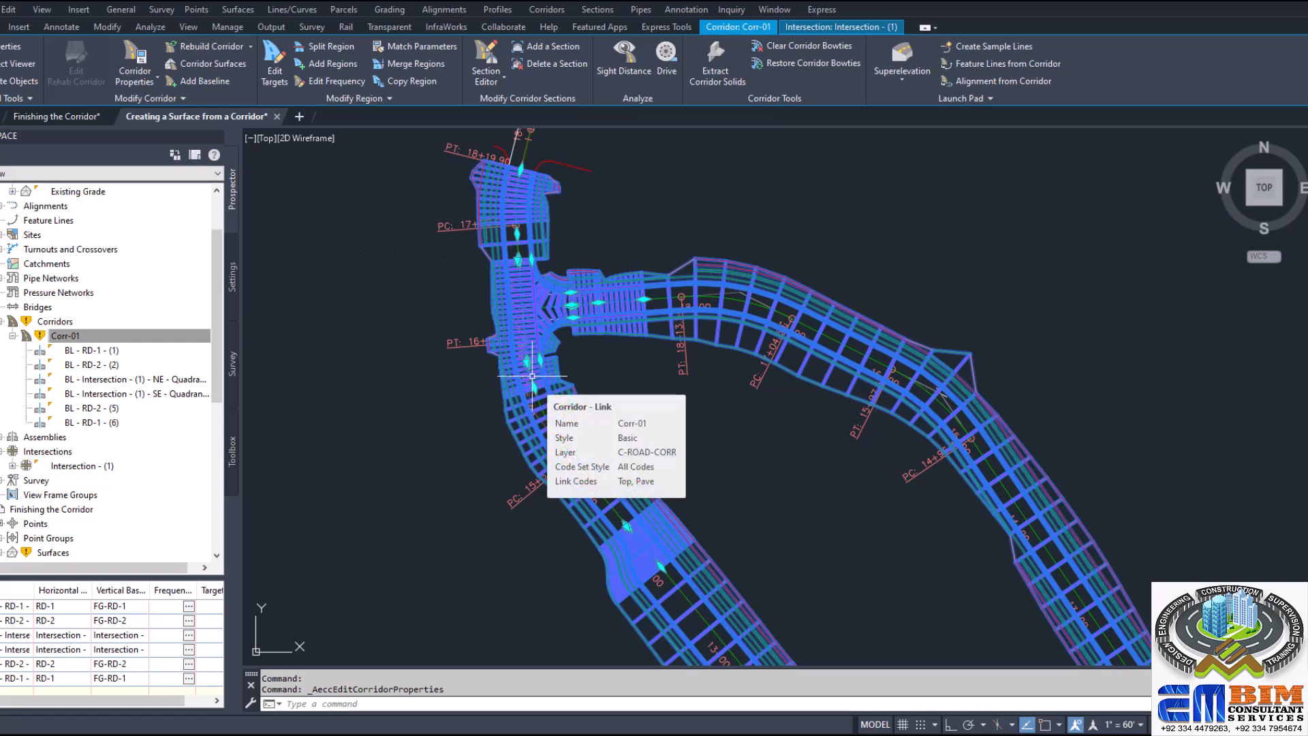
{"action": "left_click", "coordinate": [1199, 296]}
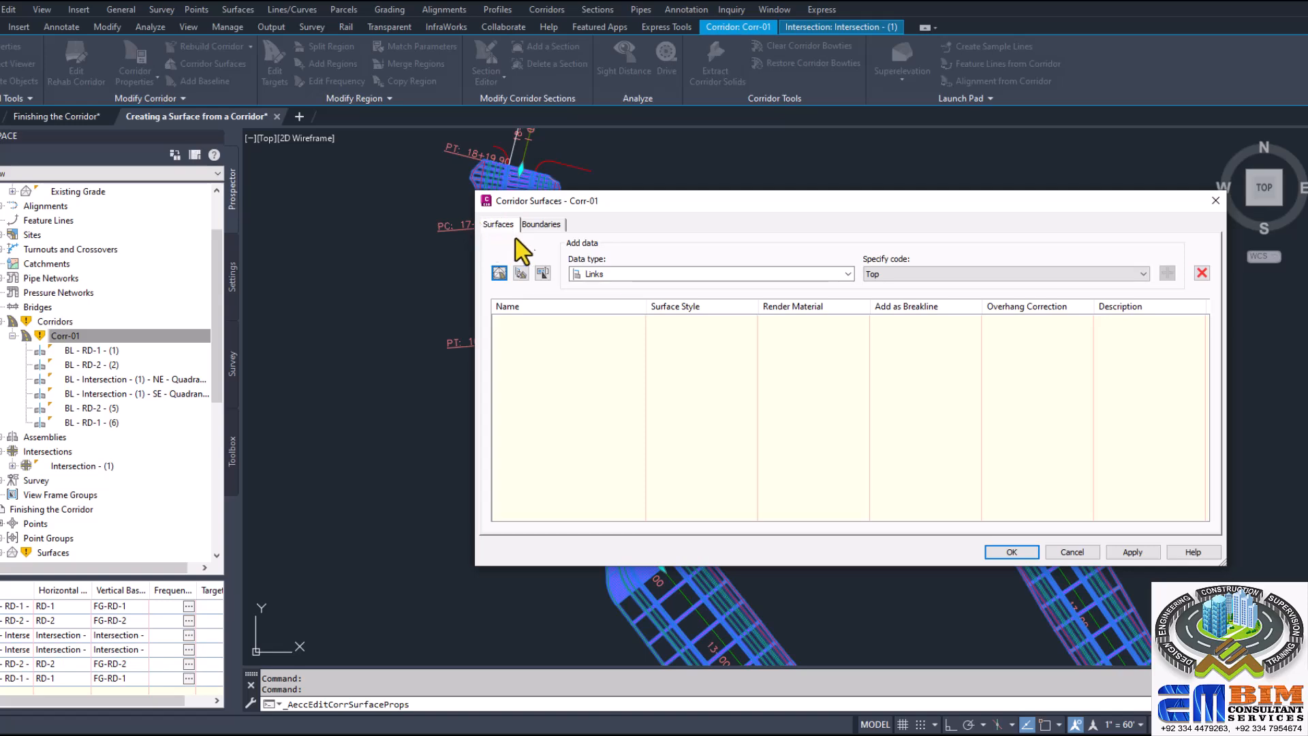
{"action": "left_click", "coordinate": [1214, 201]}
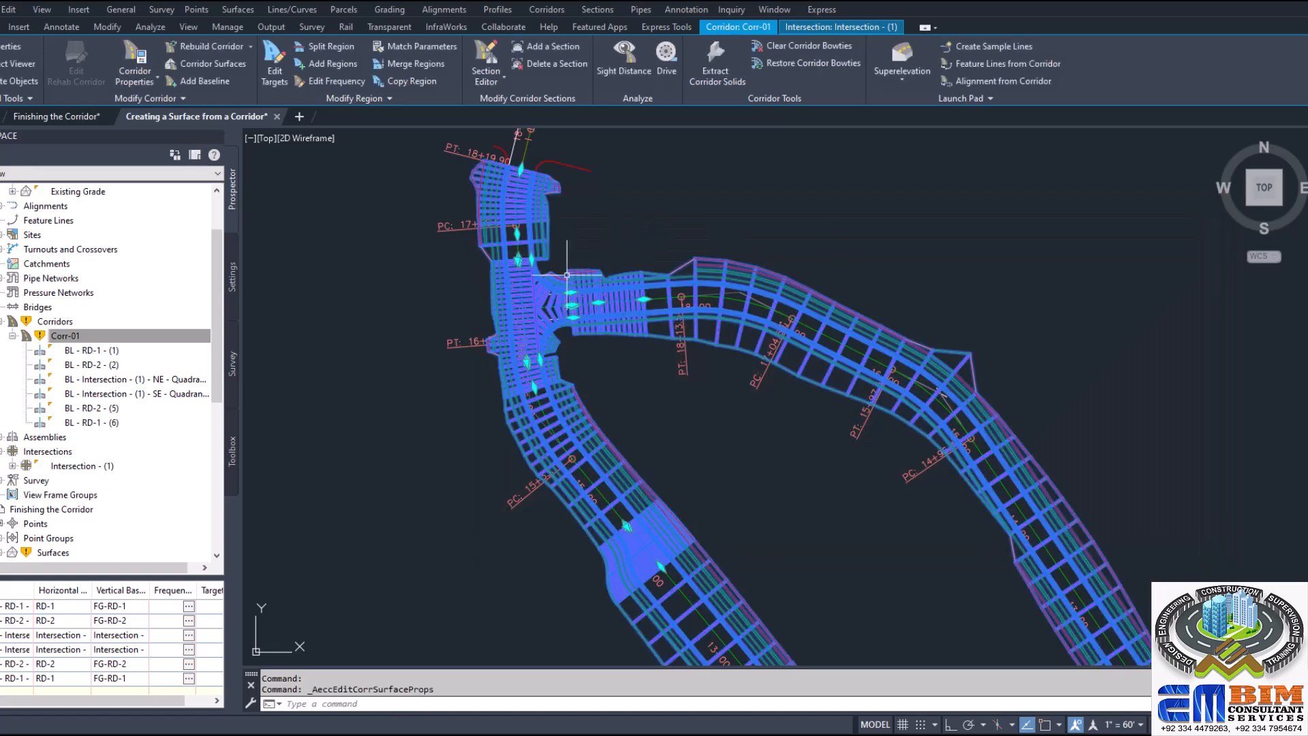
{"action": "left_click", "coordinate": [136, 76]}
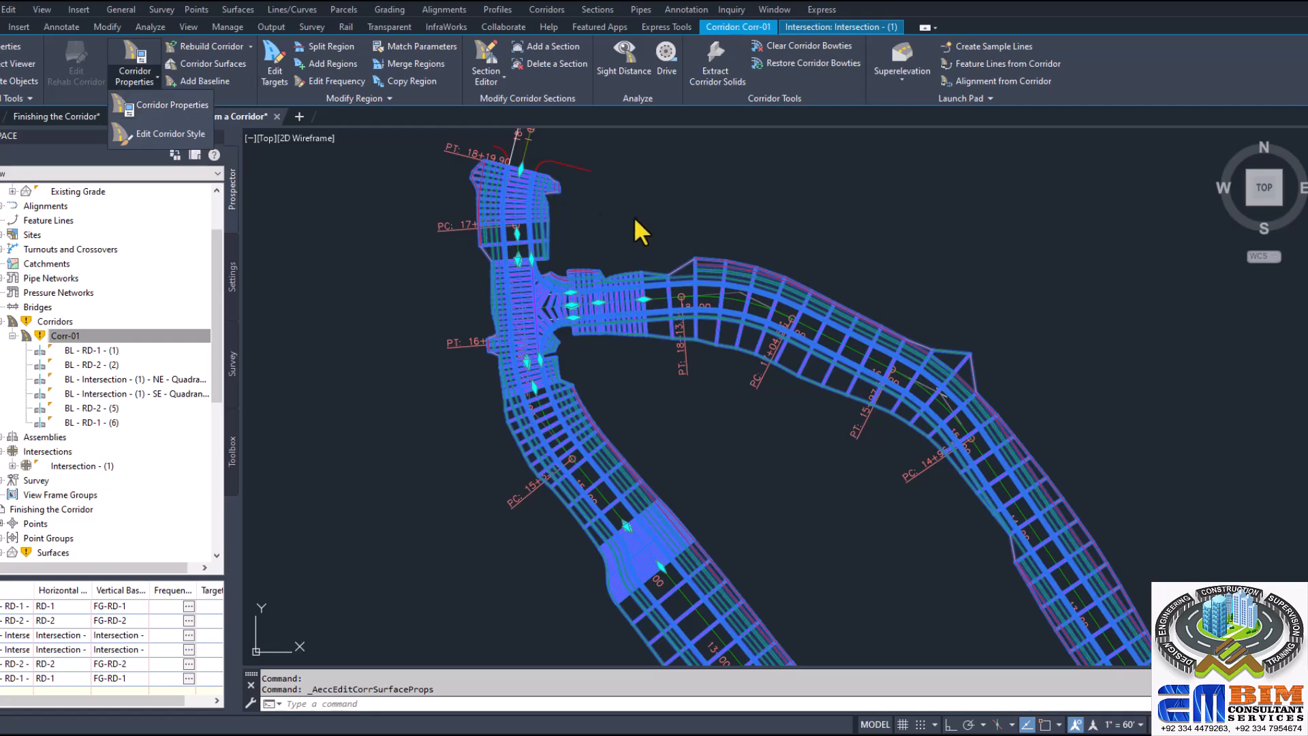
{"action": "left_click", "coordinate": [133, 61]}
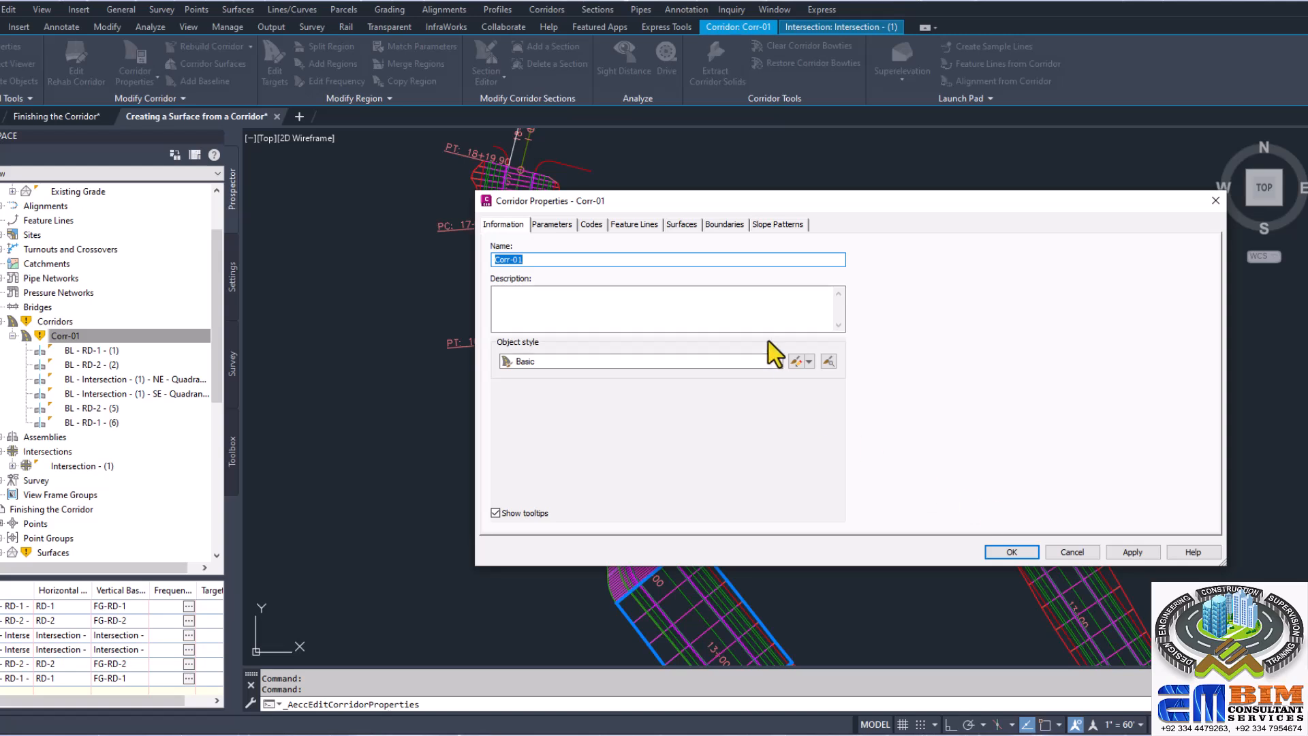
{"action": "left_click", "coordinate": [1074, 553]}
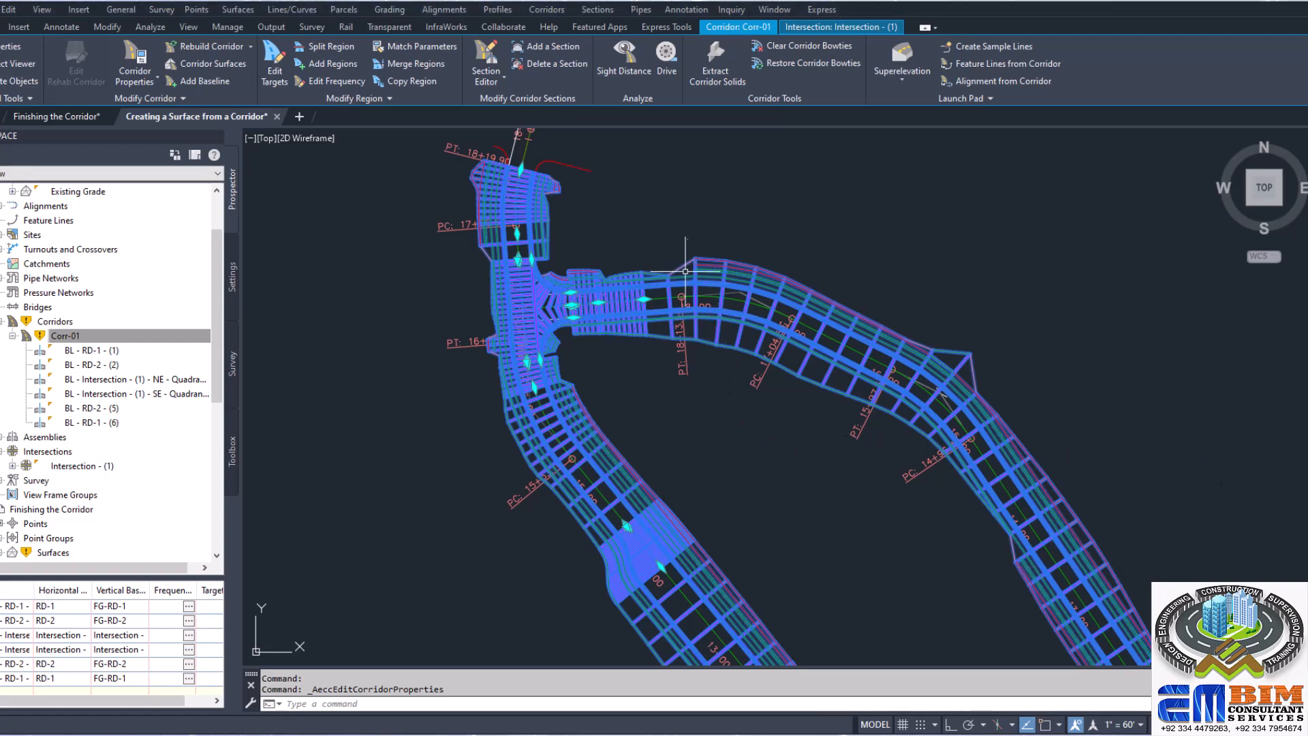
Step: Create a surface for corridor Corr-01 and add Links data with the Top code to it
{"action": "left_click", "coordinate": [212, 64]}
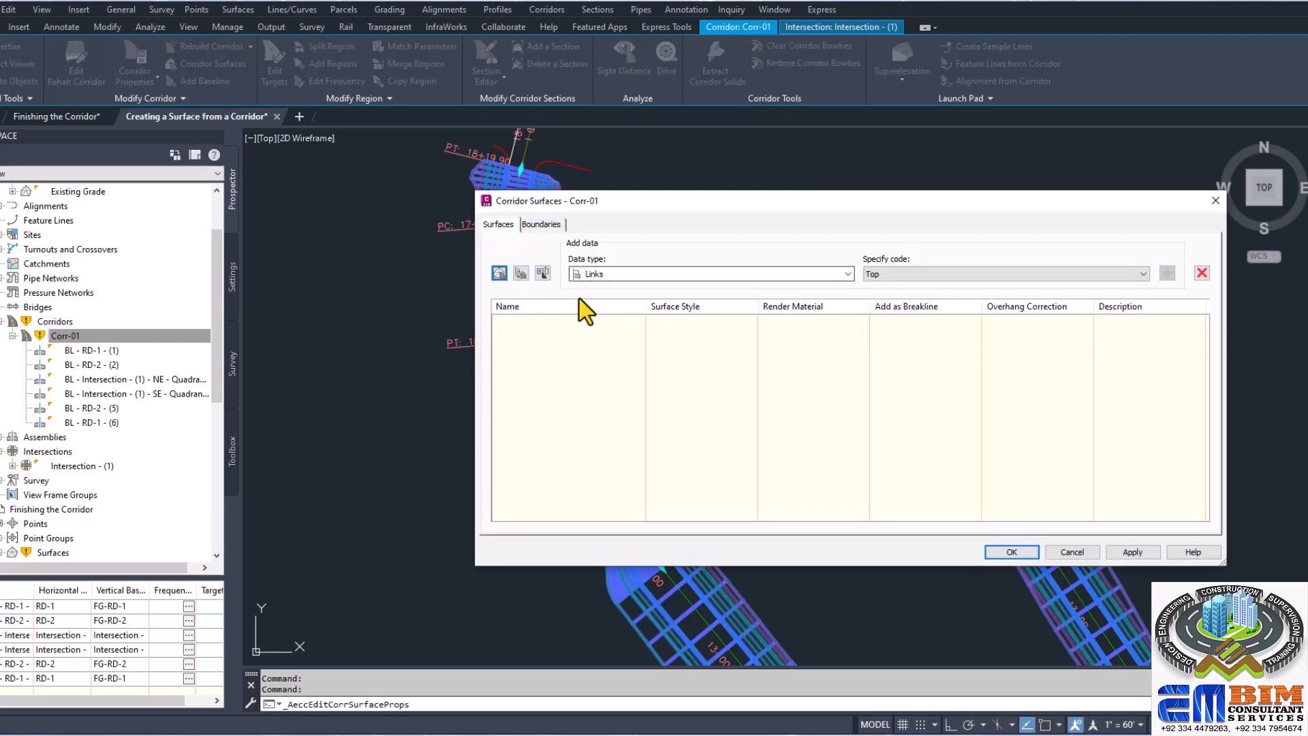
{"action": "left_click", "coordinate": [500, 273]}
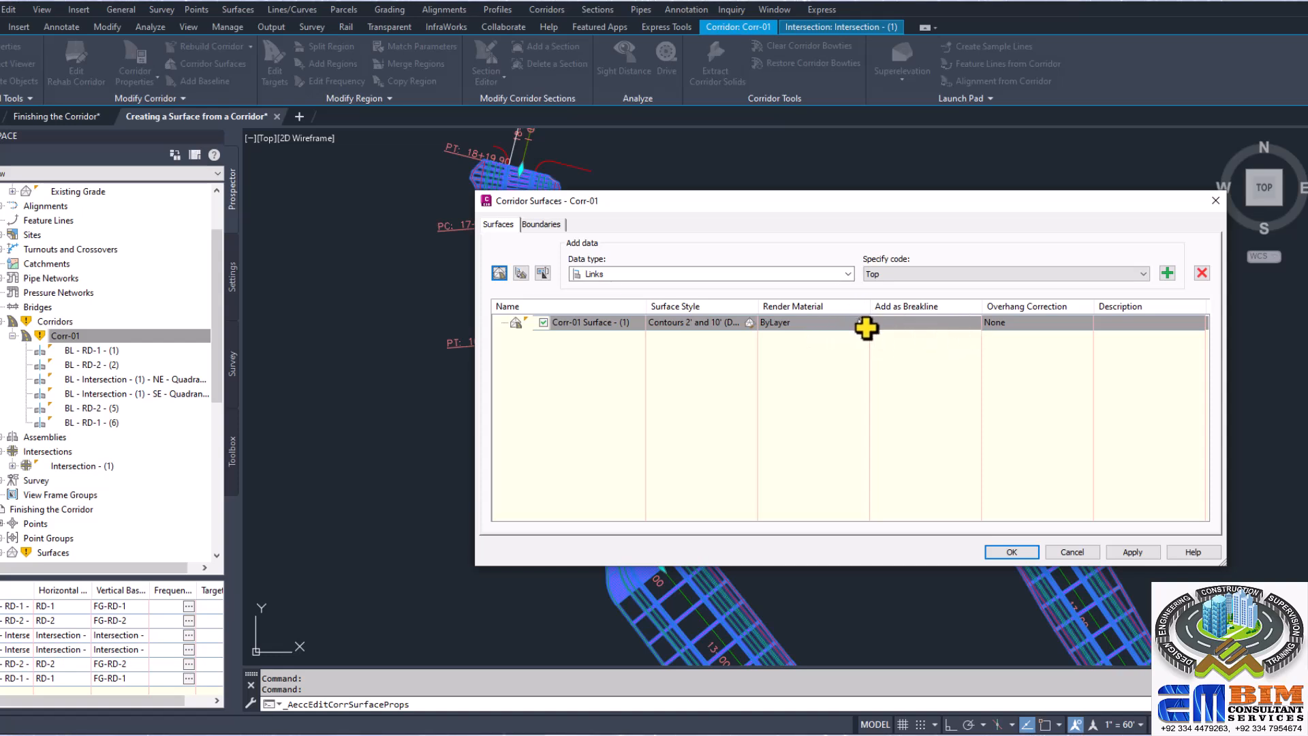
{"action": "left_click", "coordinate": [637, 274]}
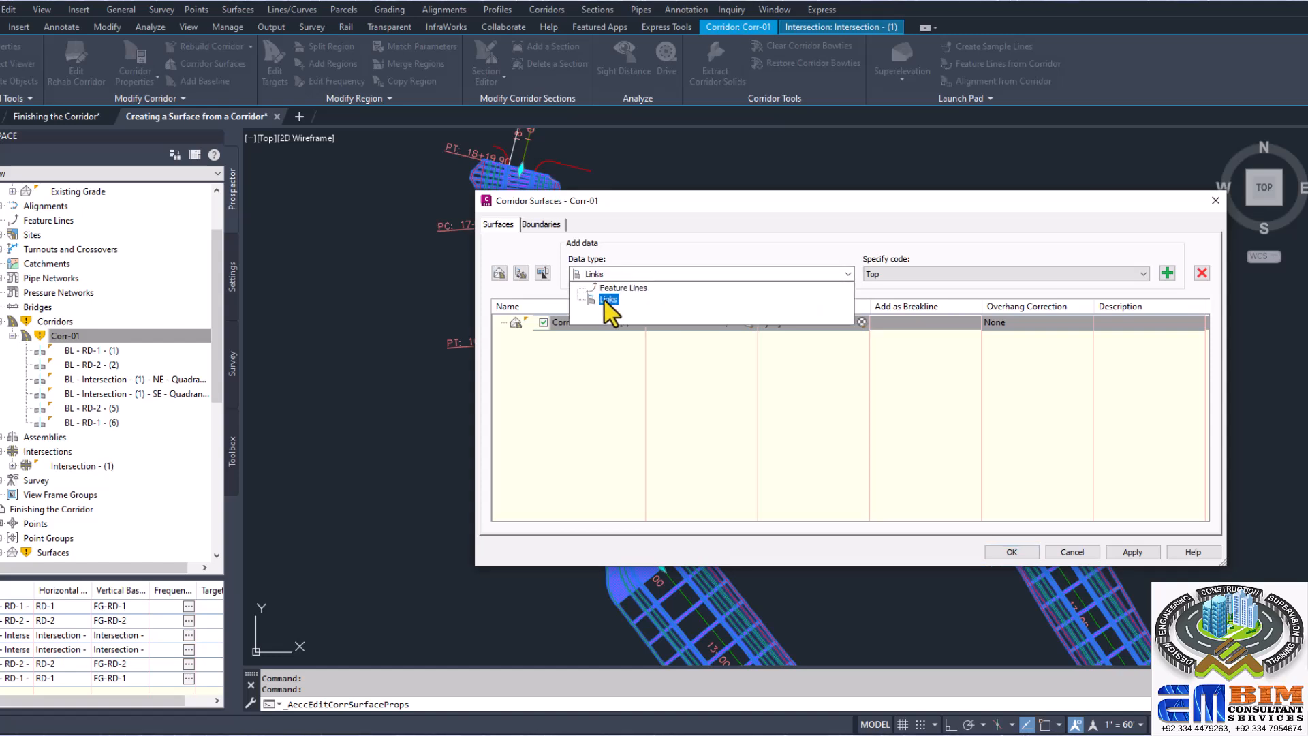
{"action": "left_click", "coordinate": [606, 301]}
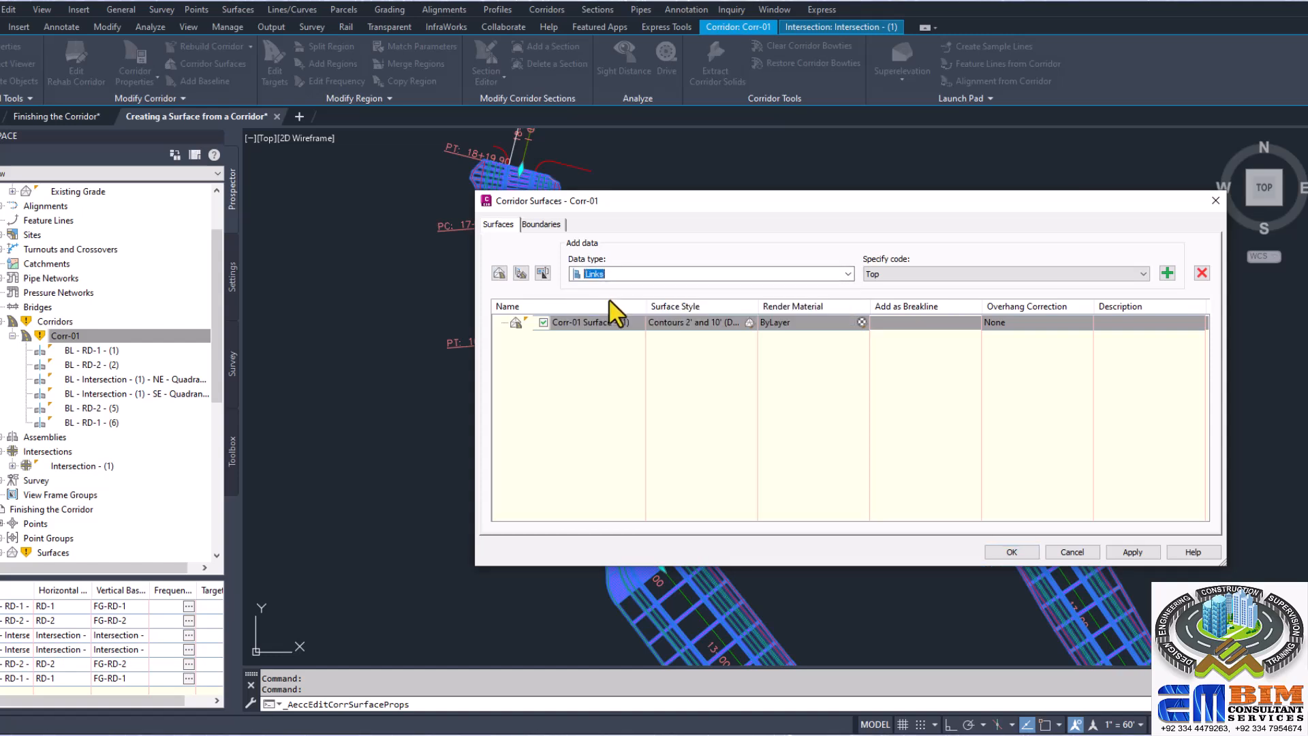
{"action": "left_click", "coordinate": [943, 277]}
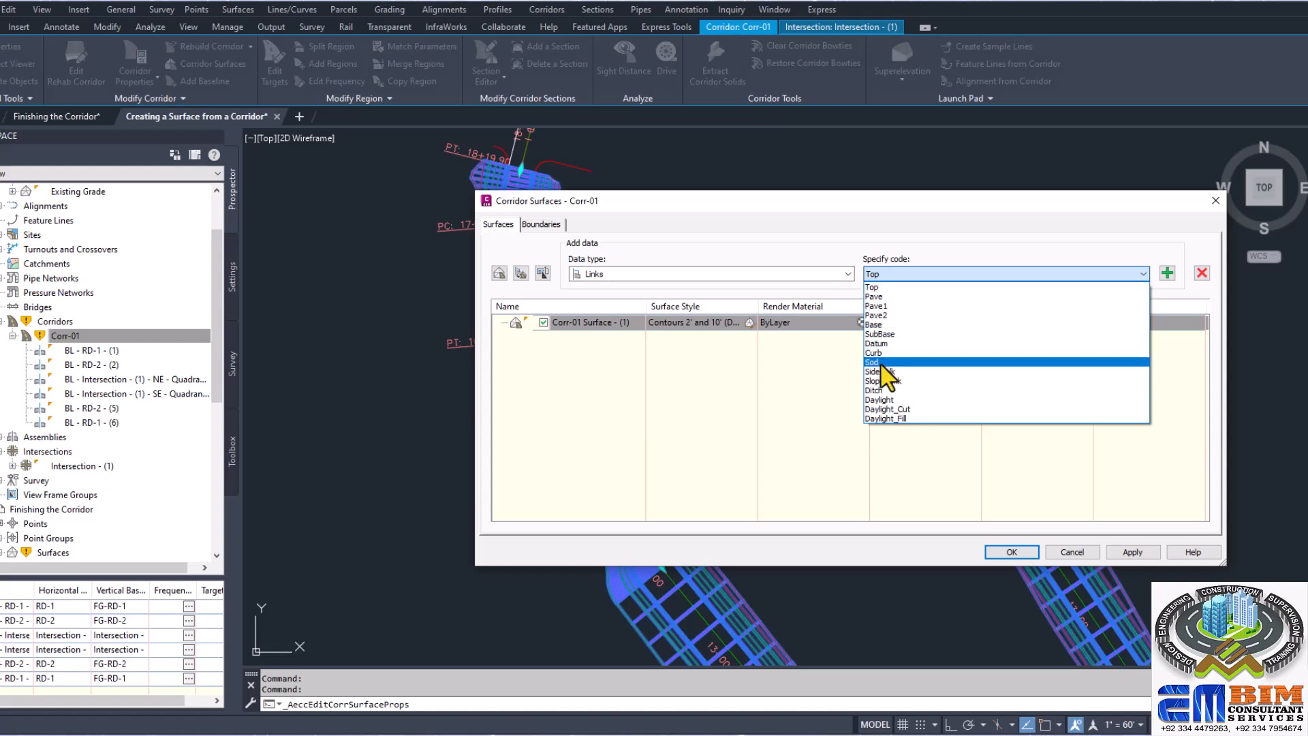
{"action": "left_click", "coordinate": [877, 287]}
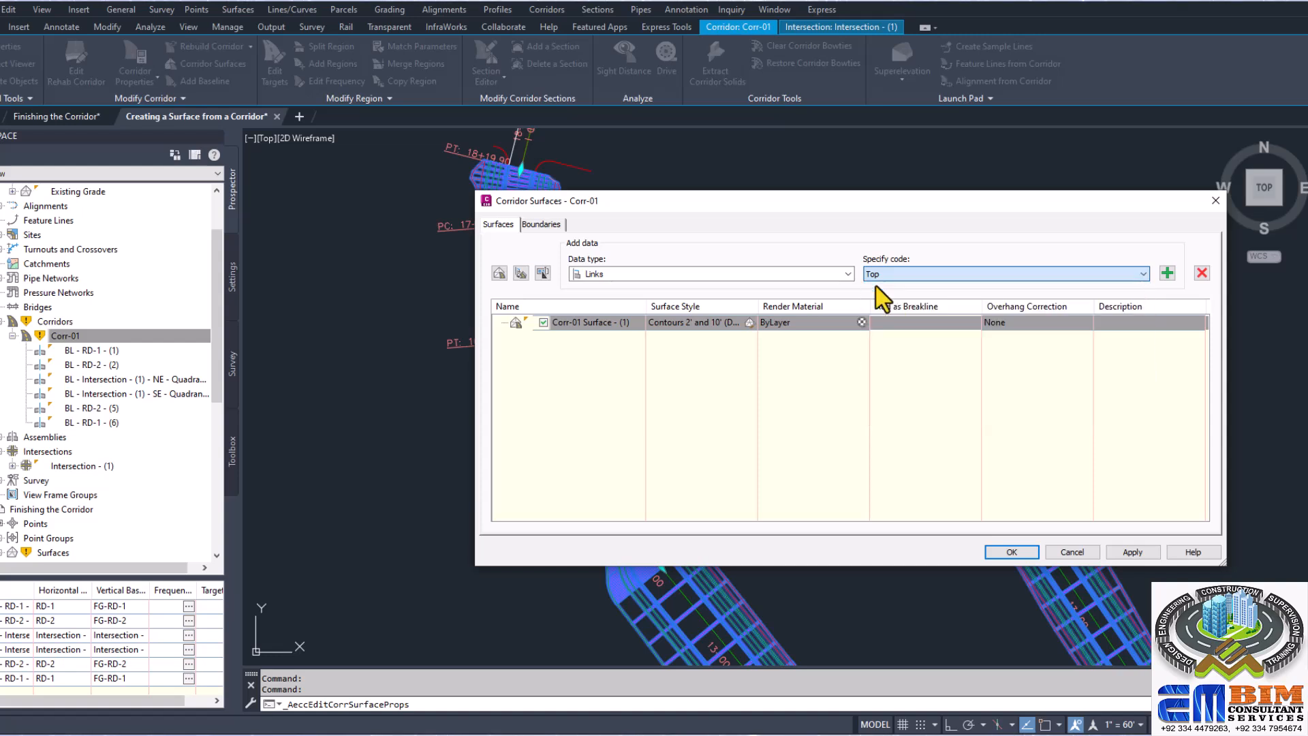
{"action": "left_click", "coordinate": [1168, 273]}
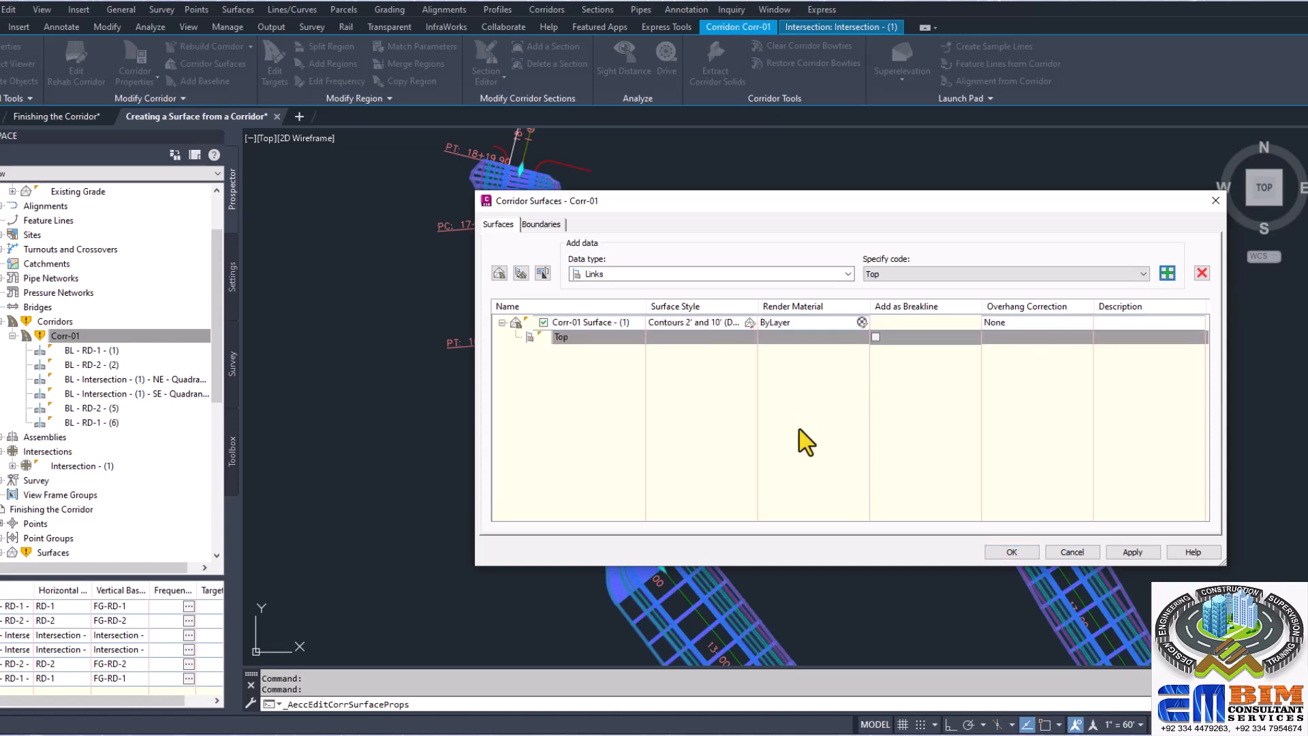
Step: Add the Top links as breaklines, set the corridor surface's overhang correction to Top Links, and apply the settings
{"action": "left_click", "coordinate": [876, 337]}
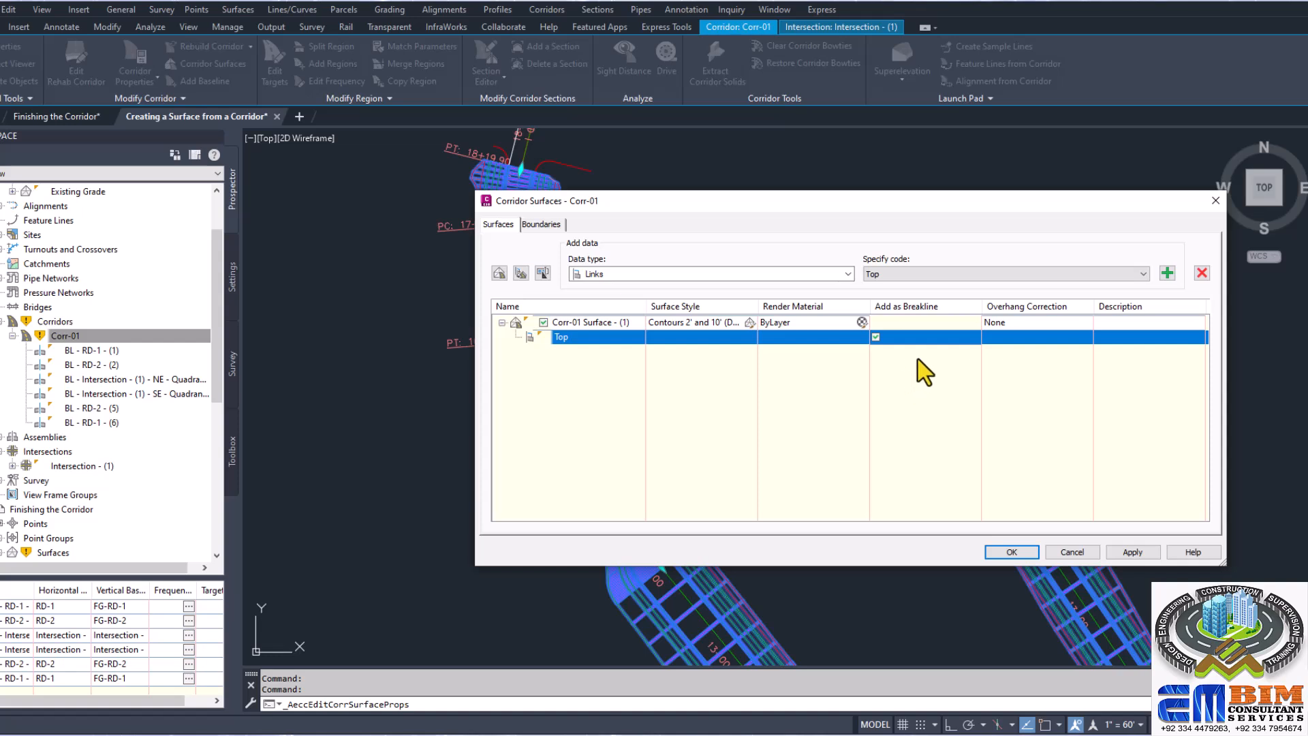
{"action": "left_click", "coordinate": [1015, 322]}
{"action": "left_click", "coordinate": [1015, 323]}
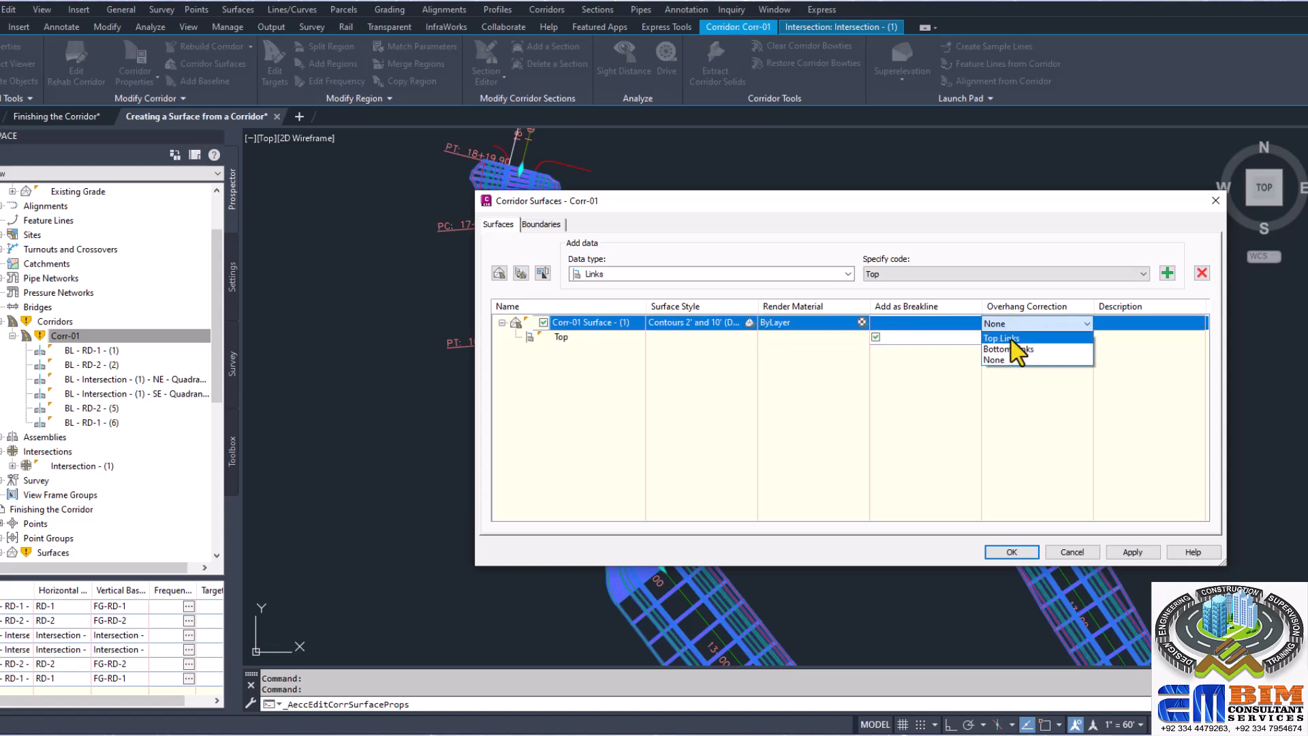
{"action": "left_click", "coordinate": [1011, 339]}
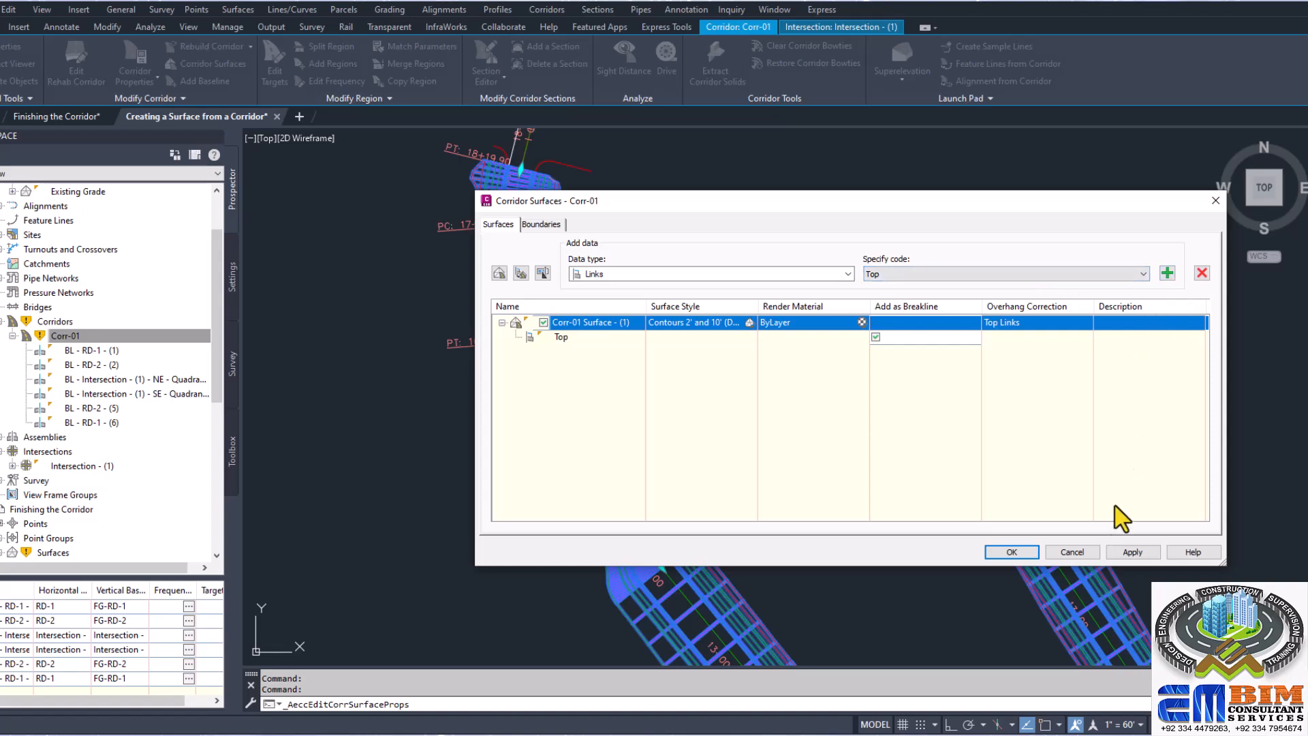
{"action": "left_click", "coordinate": [1145, 549]}
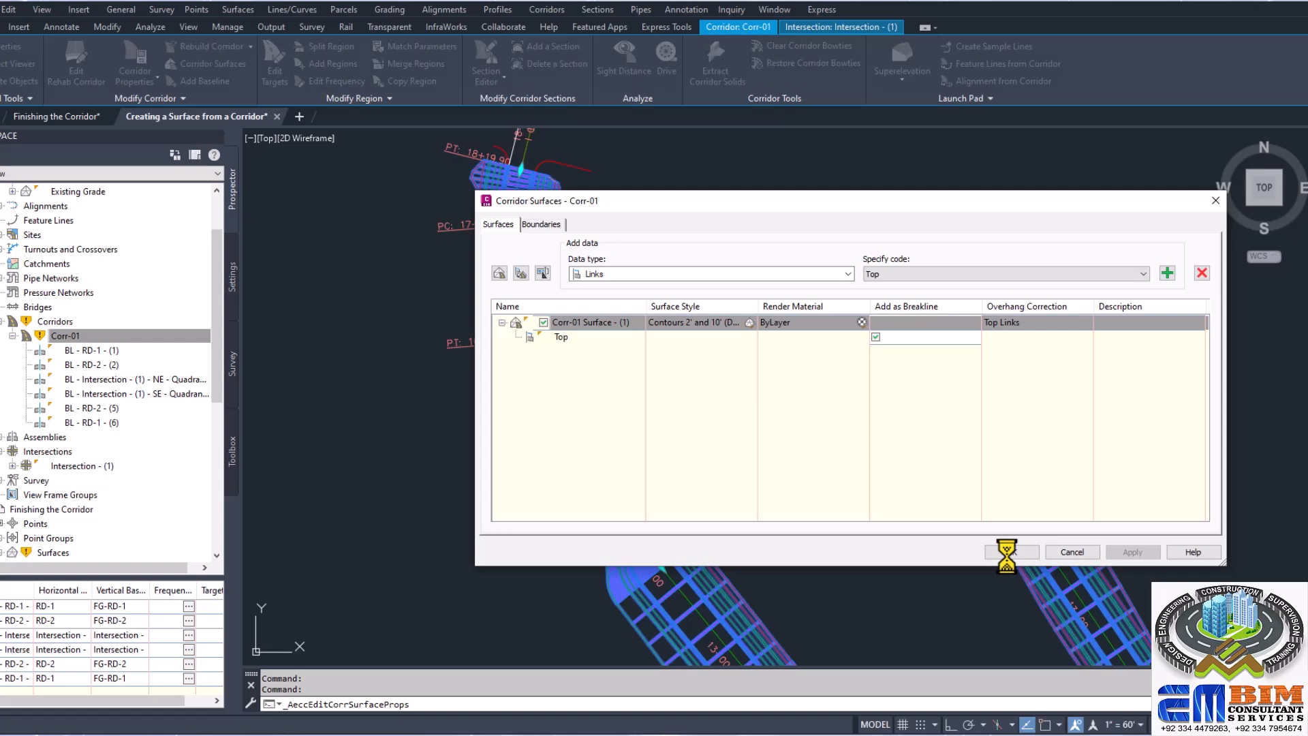
{"action": "left_click", "coordinate": [1011, 552]}
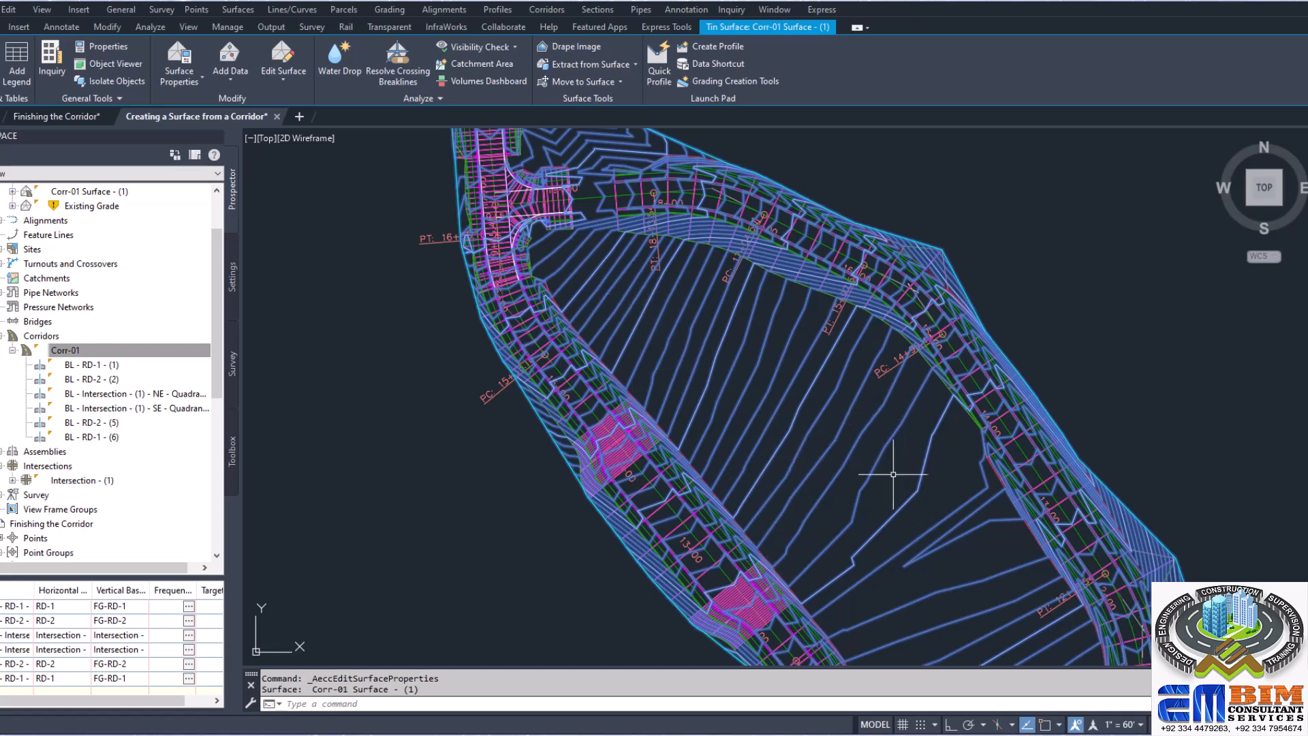
Step: Change the Corr-01 surface's style to Surface Editing
{"action": "scroll", "coordinate": [832, 436], "scroll_direction": "down", "scroll_amount": 3}
{"action": "scroll", "coordinate": [844, 451], "scroll_direction": "up", "scroll_amount": 3}
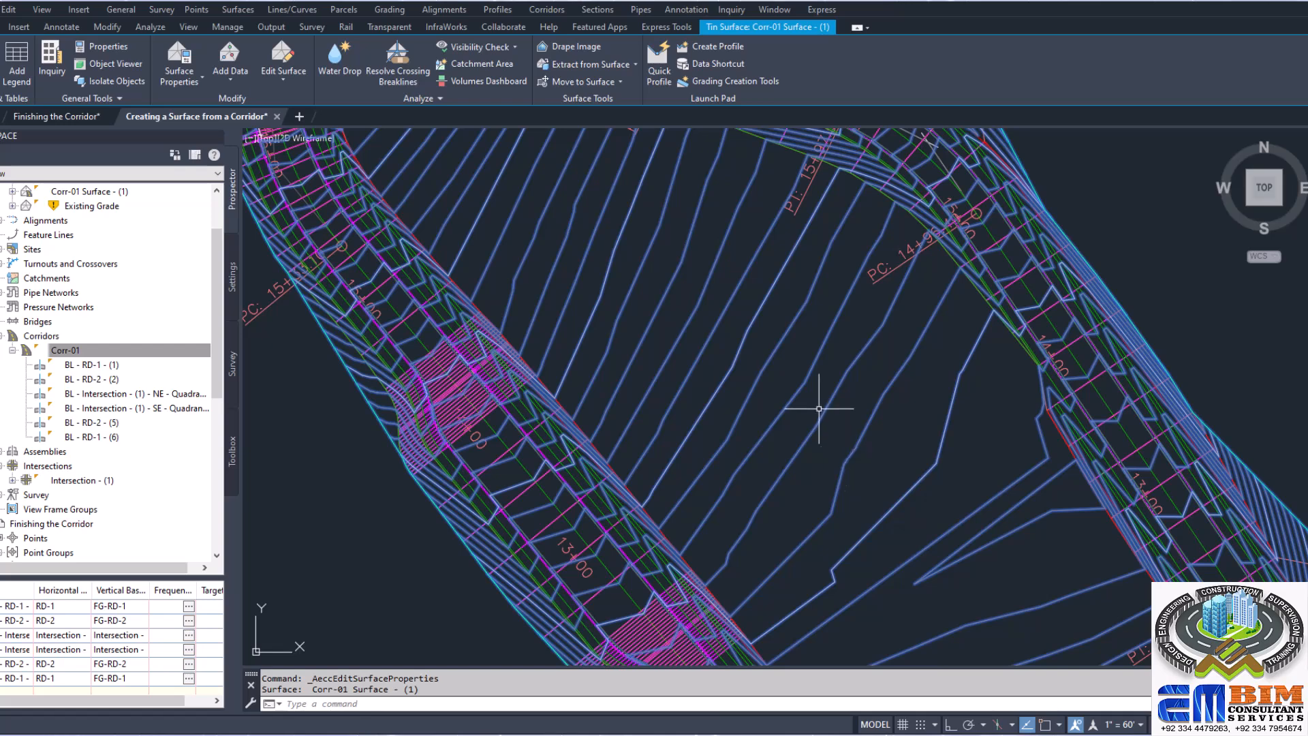
{"action": "scroll", "coordinate": [824, 406], "scroll_direction": "down", "scroll_amount": 5}
{"action": "scroll", "coordinate": [810, 396], "scroll_direction": "up", "scroll_amount": 4}
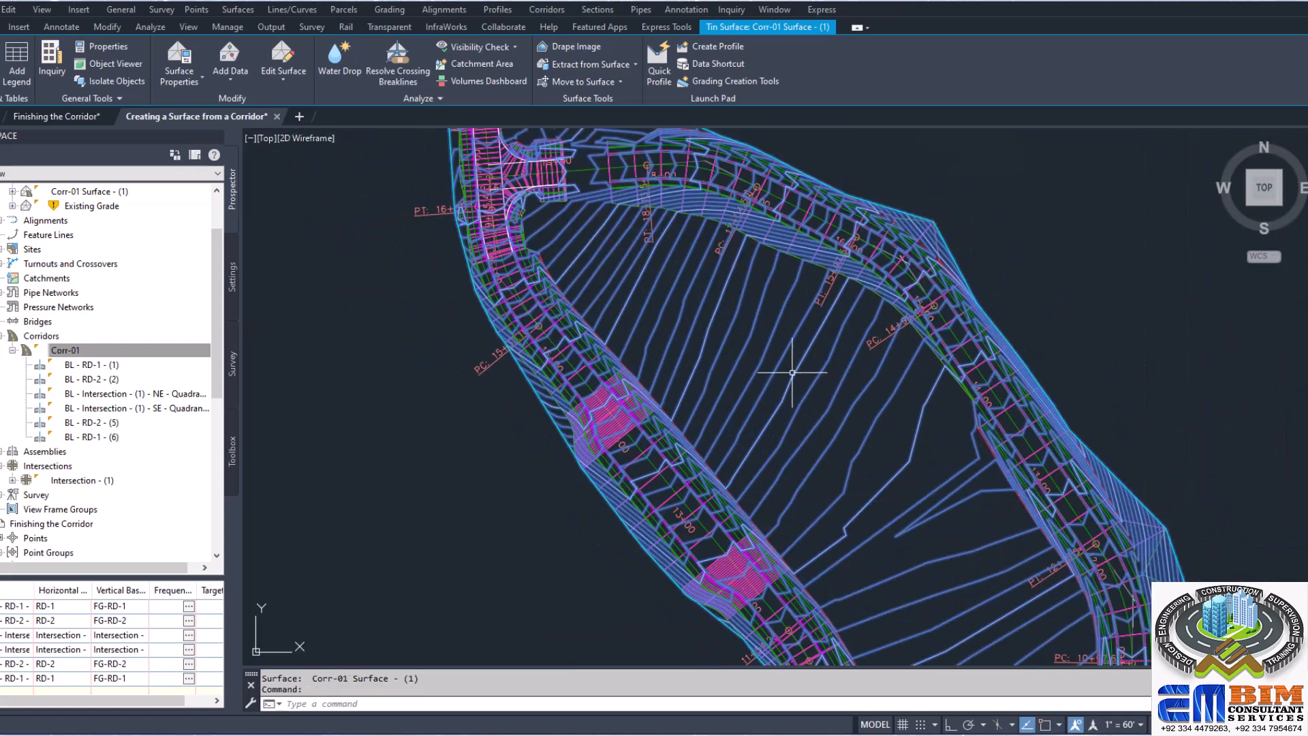
{"action": "left_click", "coordinate": [180, 83]}
{"action": "left_click", "coordinate": [208, 107]}
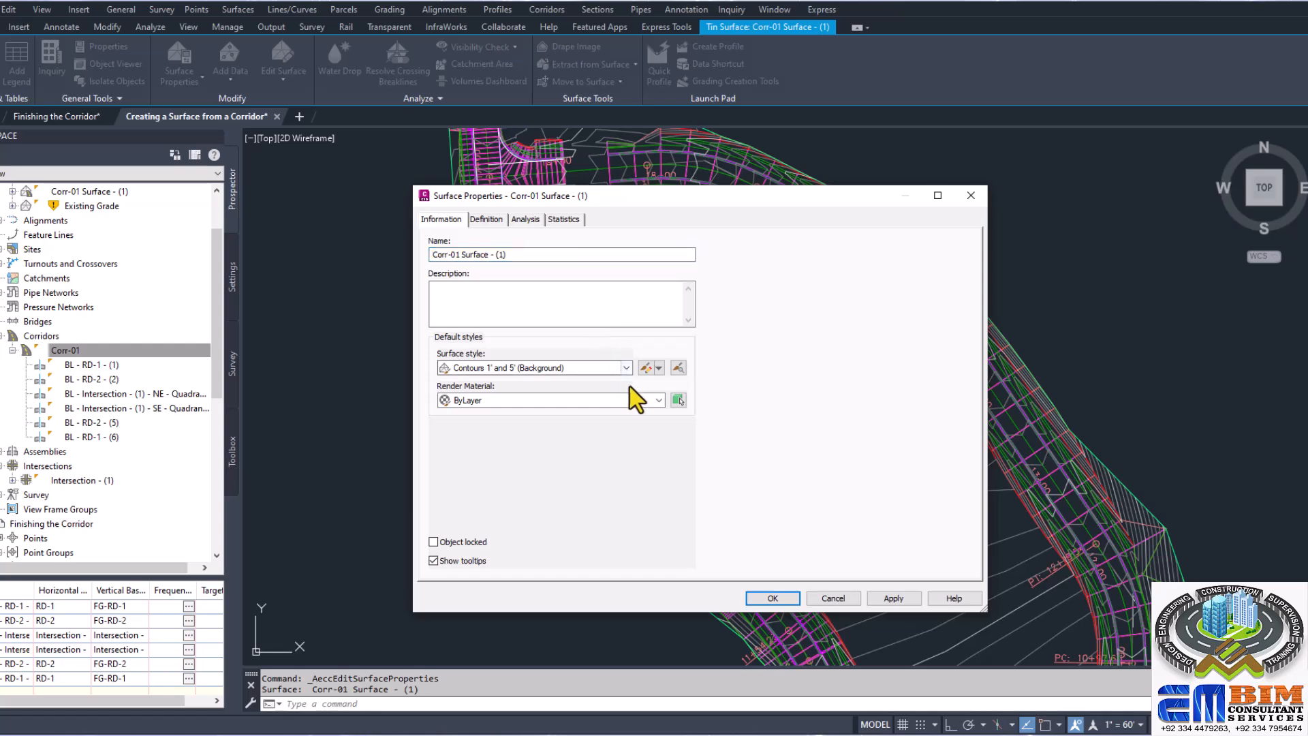
{"action": "left_click", "coordinate": [626, 368]}
{"action": "left_click", "coordinate": [599, 500]}
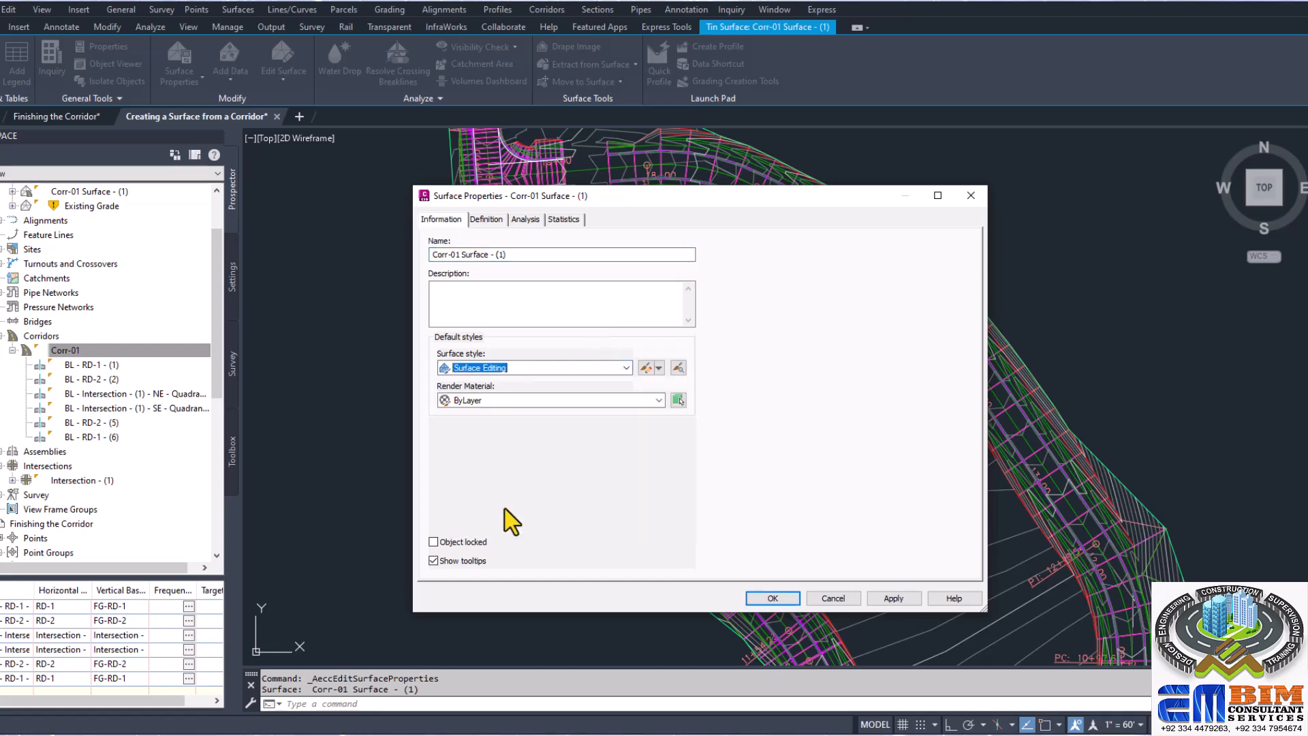
{"action": "left_click", "coordinate": [891, 598]}
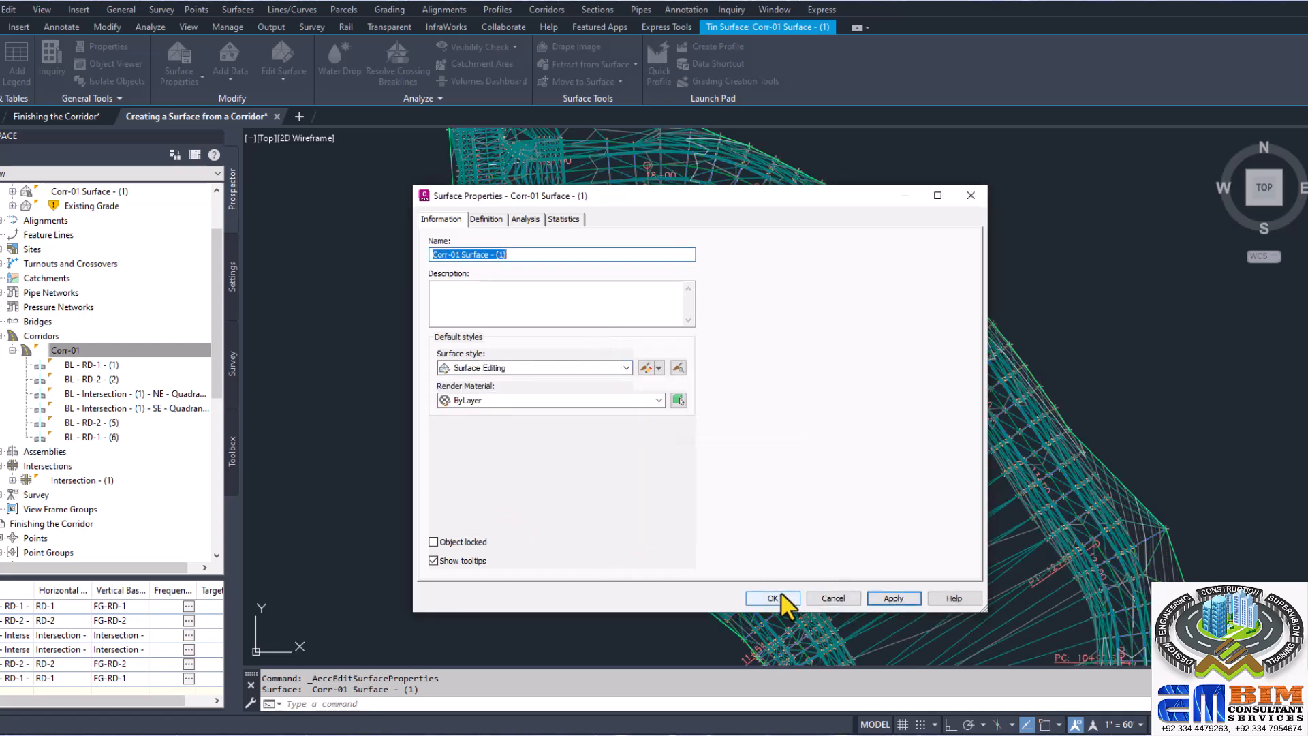
{"action": "left_click", "coordinate": [773, 598]}
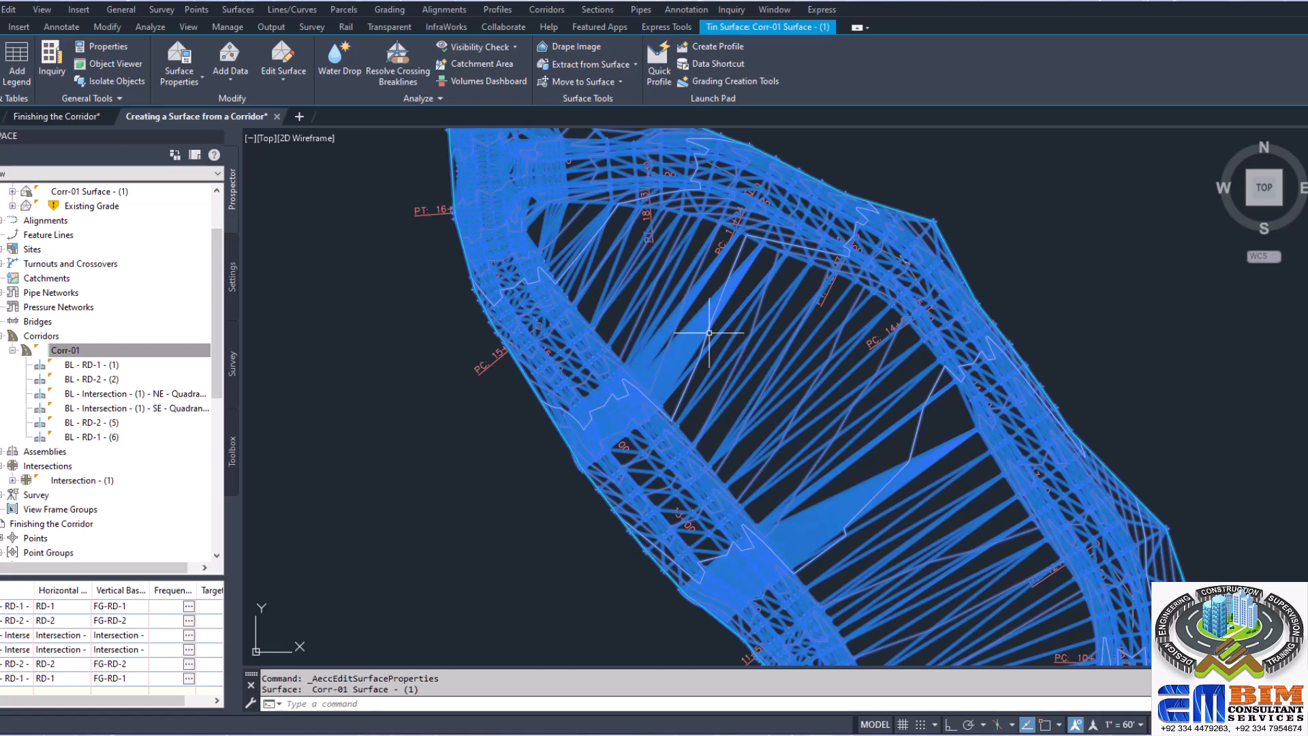
Step: Set the Corr-01 surface's style to Contours 1' and 5' (Background) and deselect the surface
{"action": "left_click", "coordinate": [198, 77]}
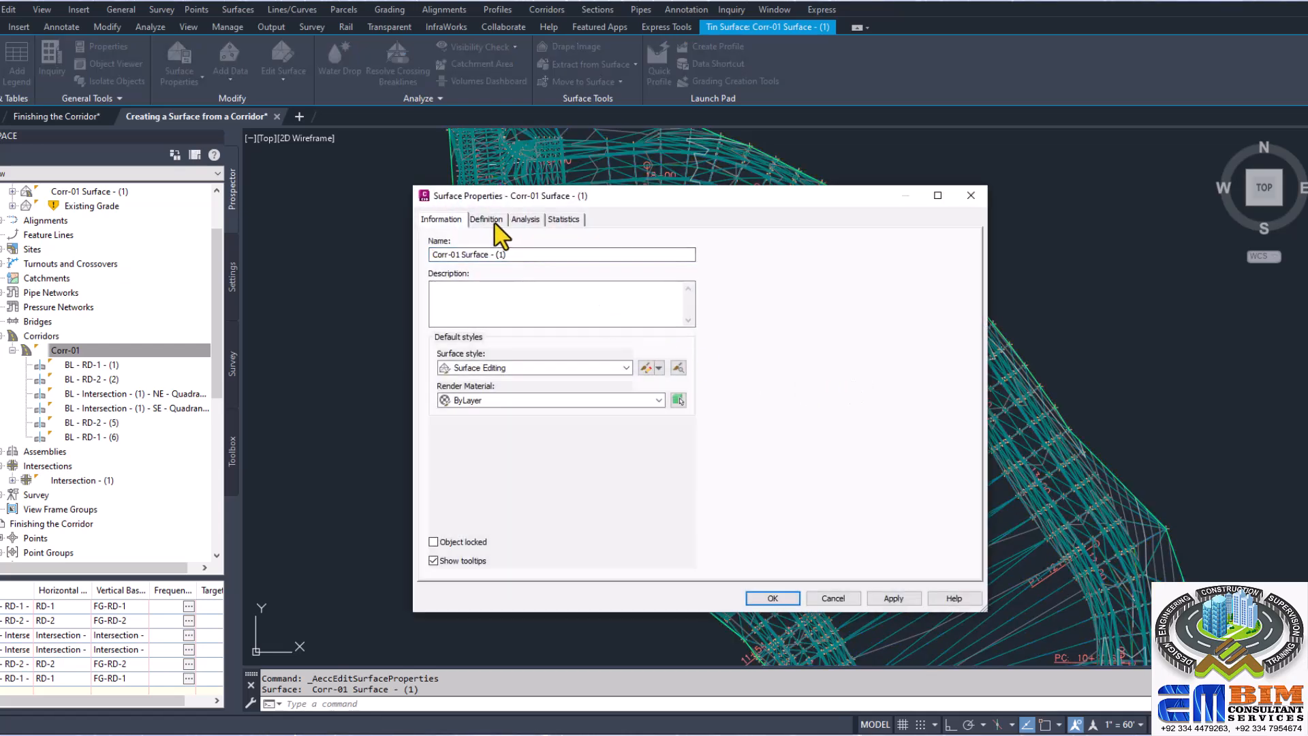
{"action": "left_click", "coordinate": [615, 368]}
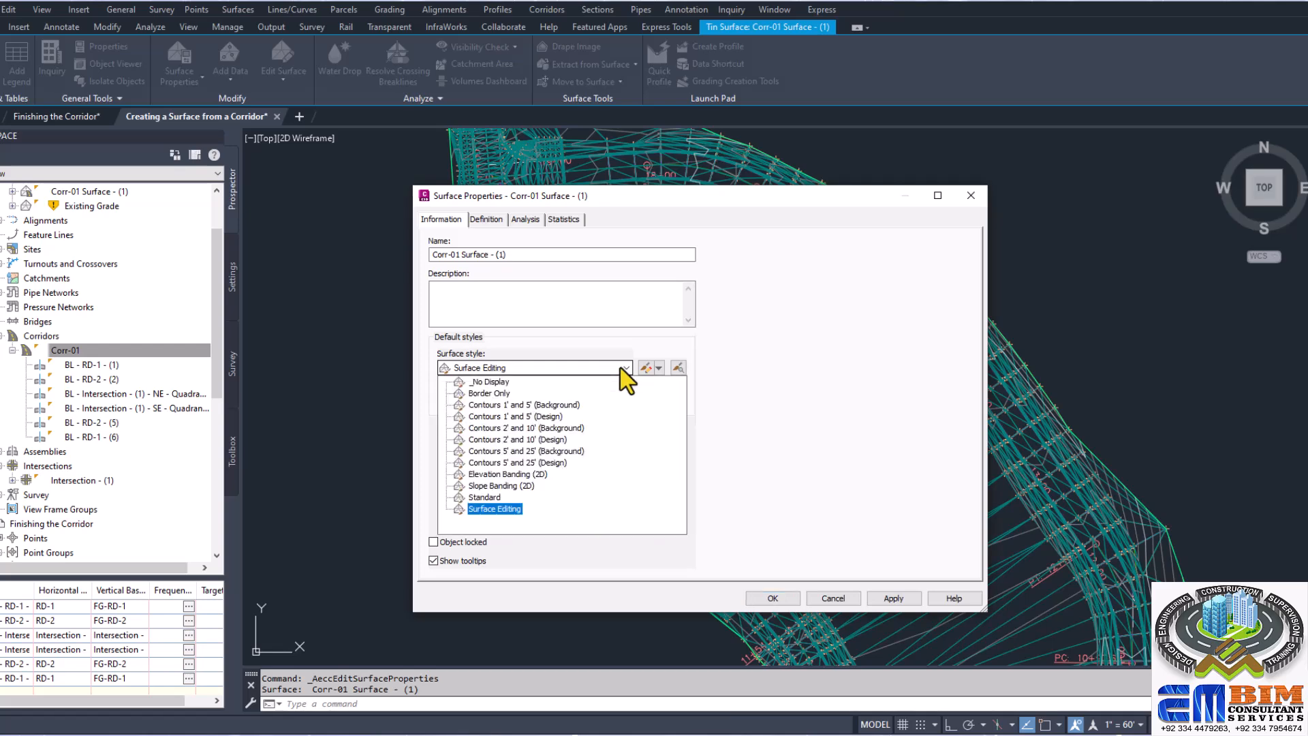
{"action": "left_click", "coordinate": [555, 407]}
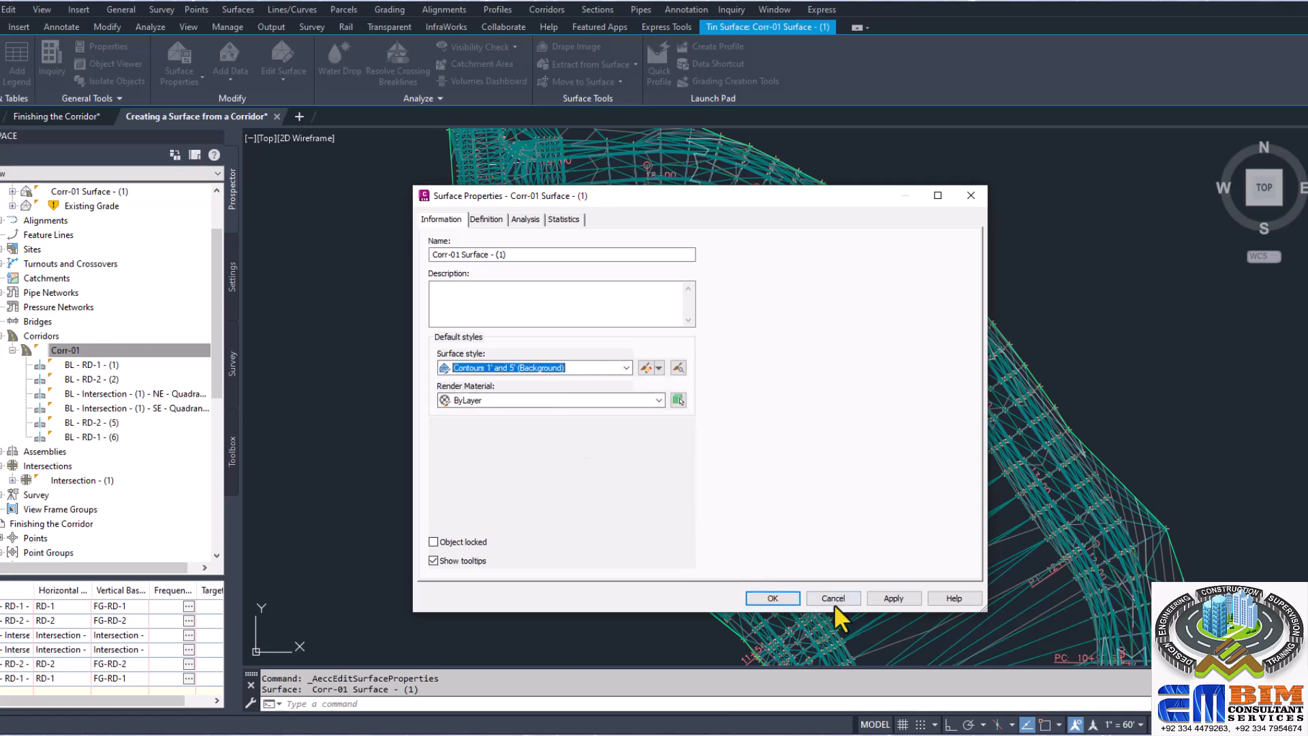
{"action": "left_click", "coordinate": [887, 598]}
{"action": "left_click", "coordinate": [781, 602]}
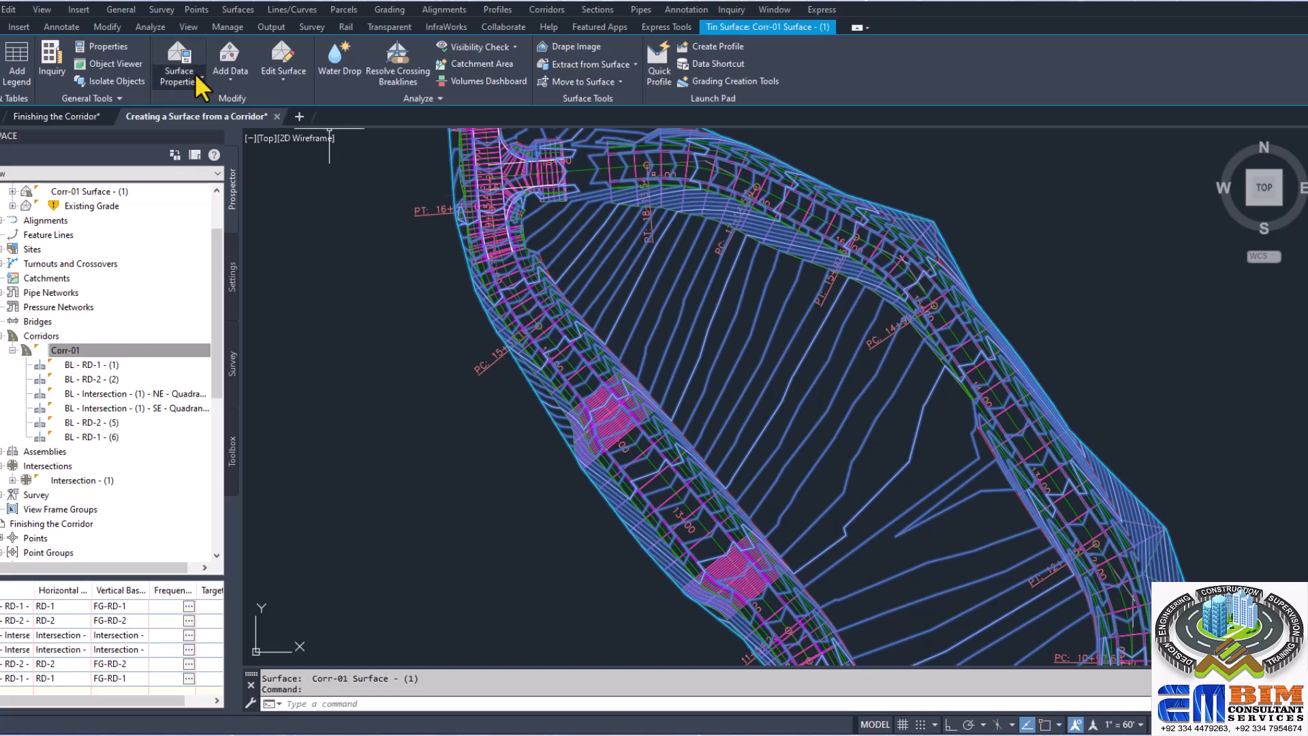
{"action": "key", "text": "Escape"}
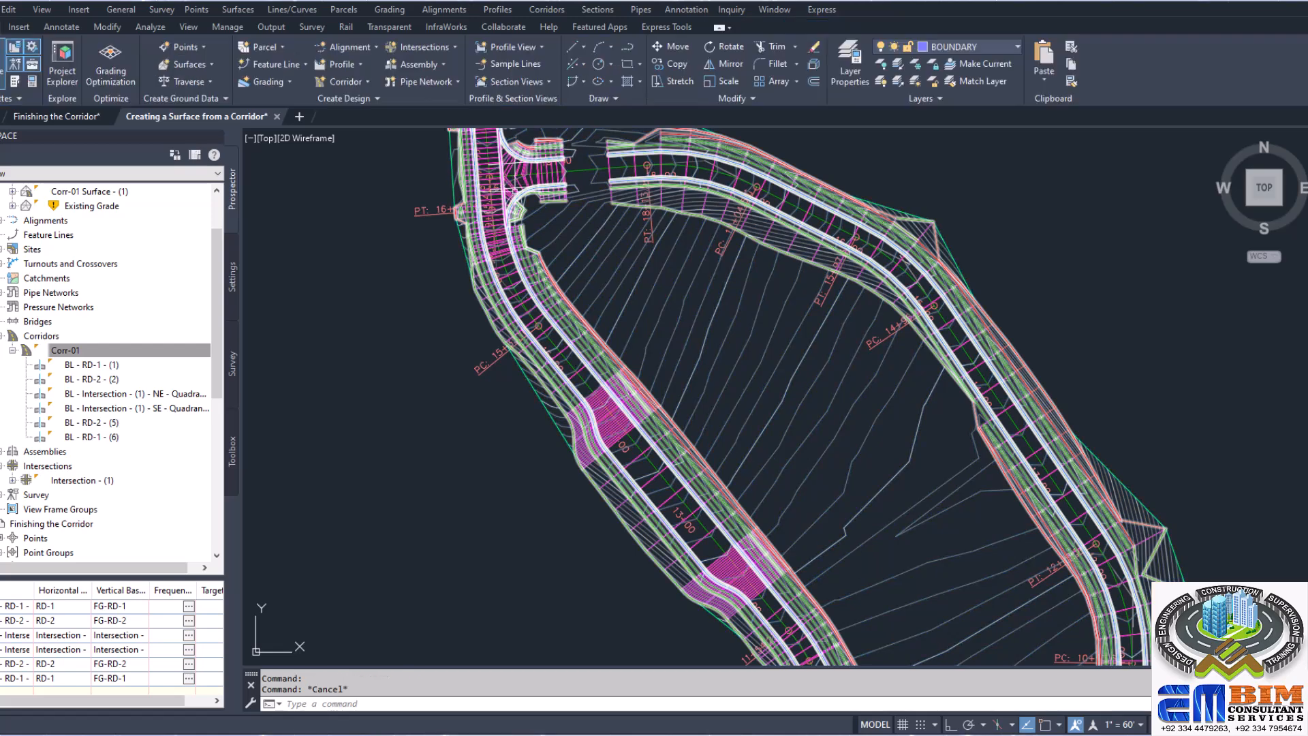
Step: Add the corridor extents as the outer boundary of the Corr-01 surface and apply the change
{"action": "left_click", "coordinate": [513, 186]}
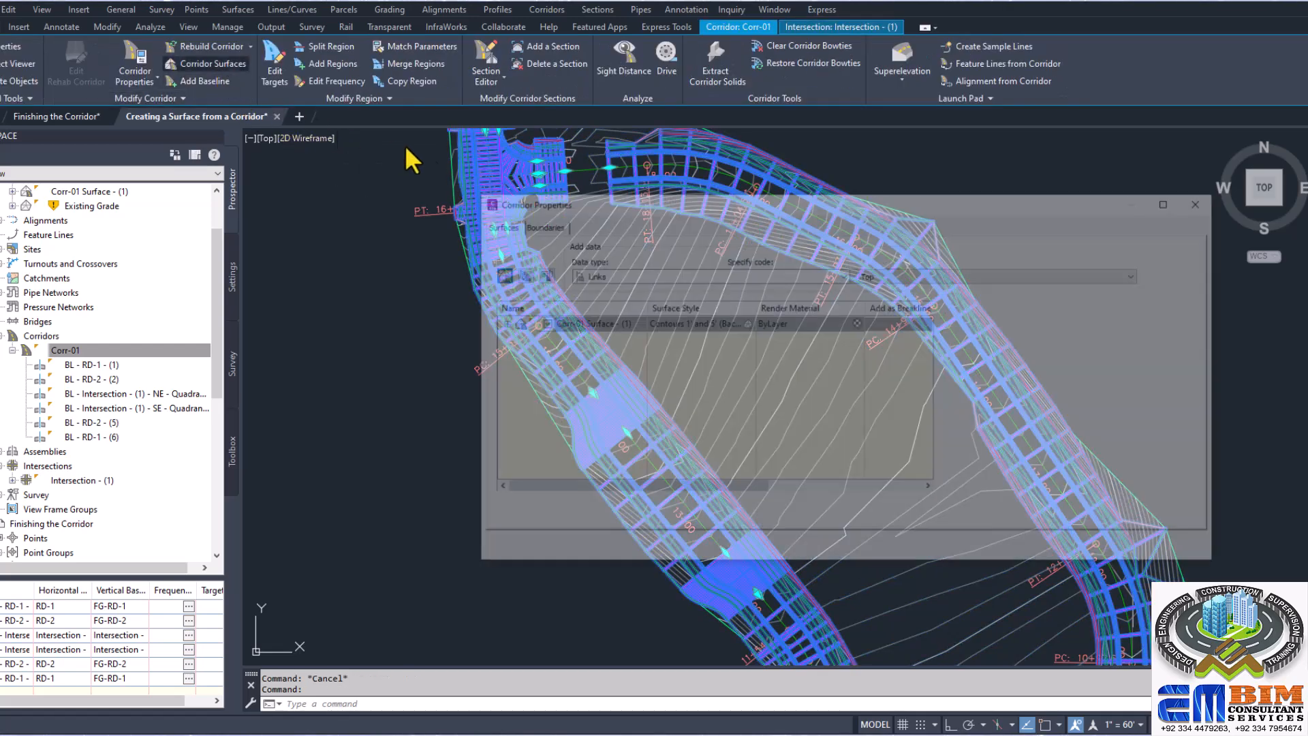
{"action": "left_click", "coordinate": [546, 225]}
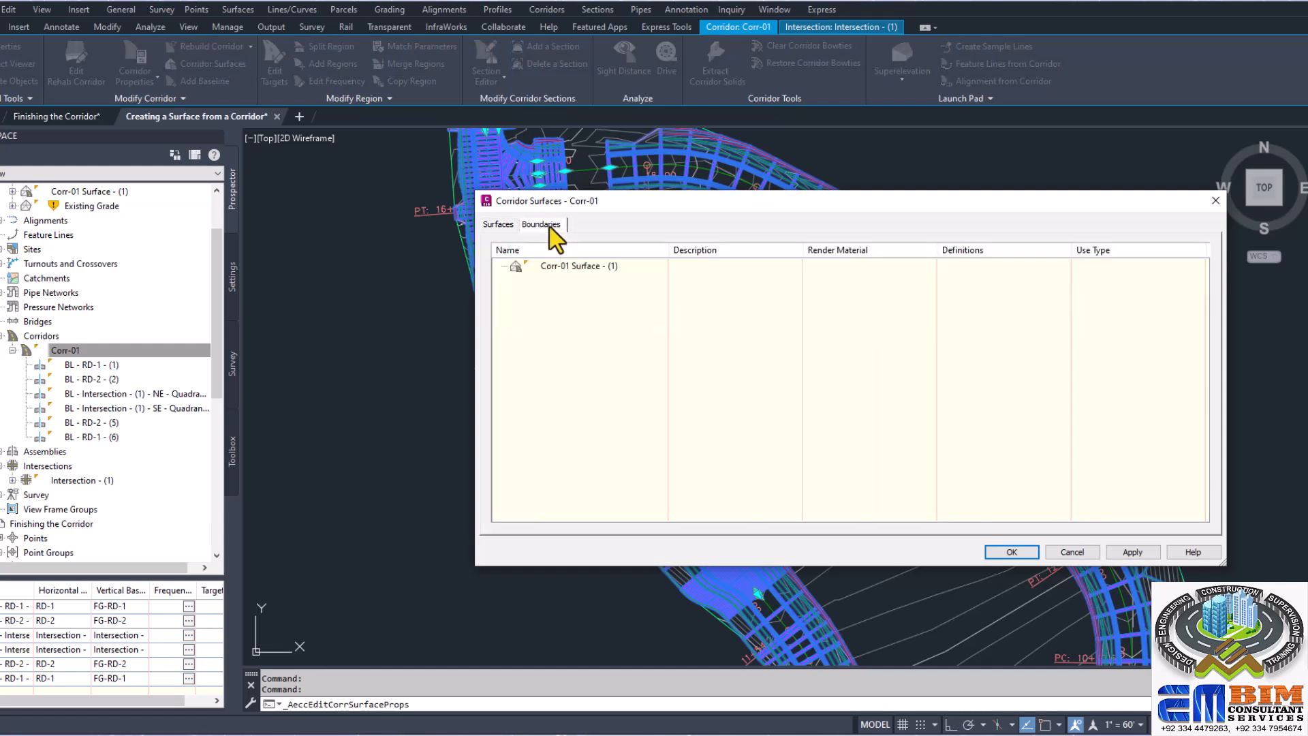
{"action": "left_click", "coordinate": [591, 267]}
{"action": "right_click", "coordinate": [591, 269]}
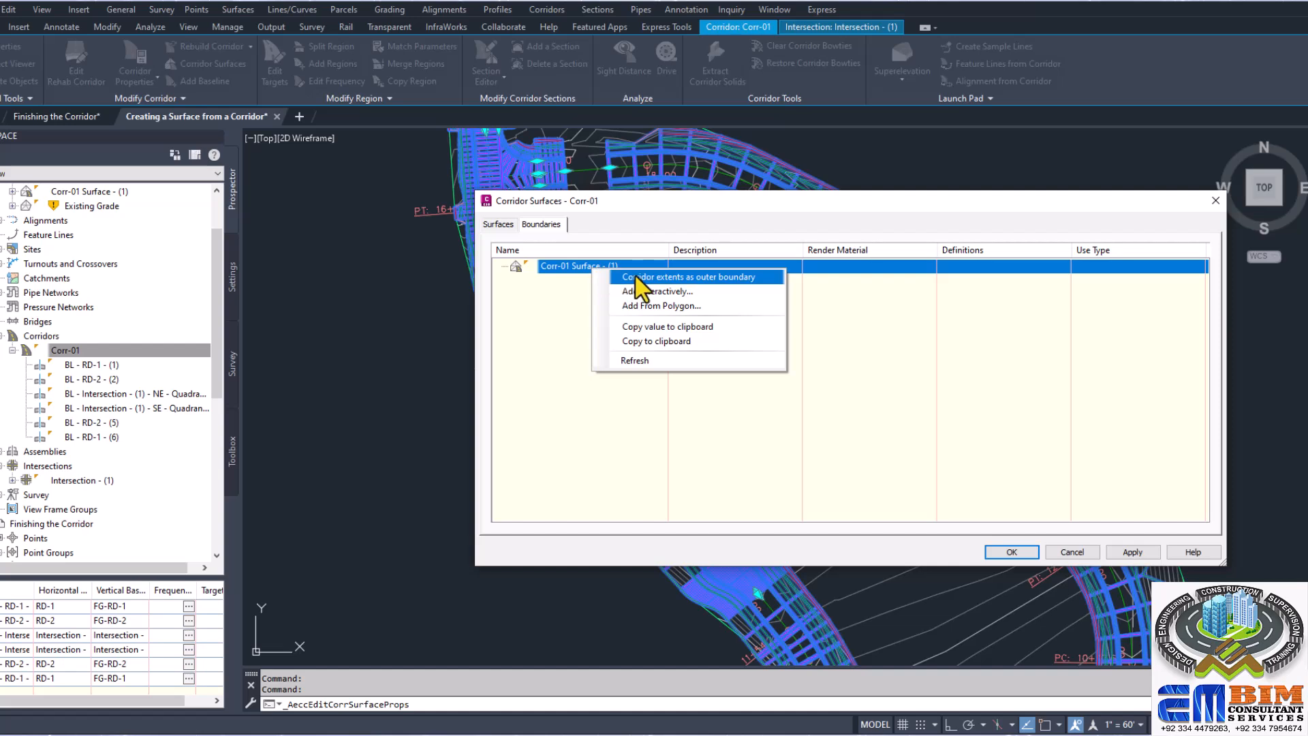
{"action": "left_click", "coordinate": [709, 278]}
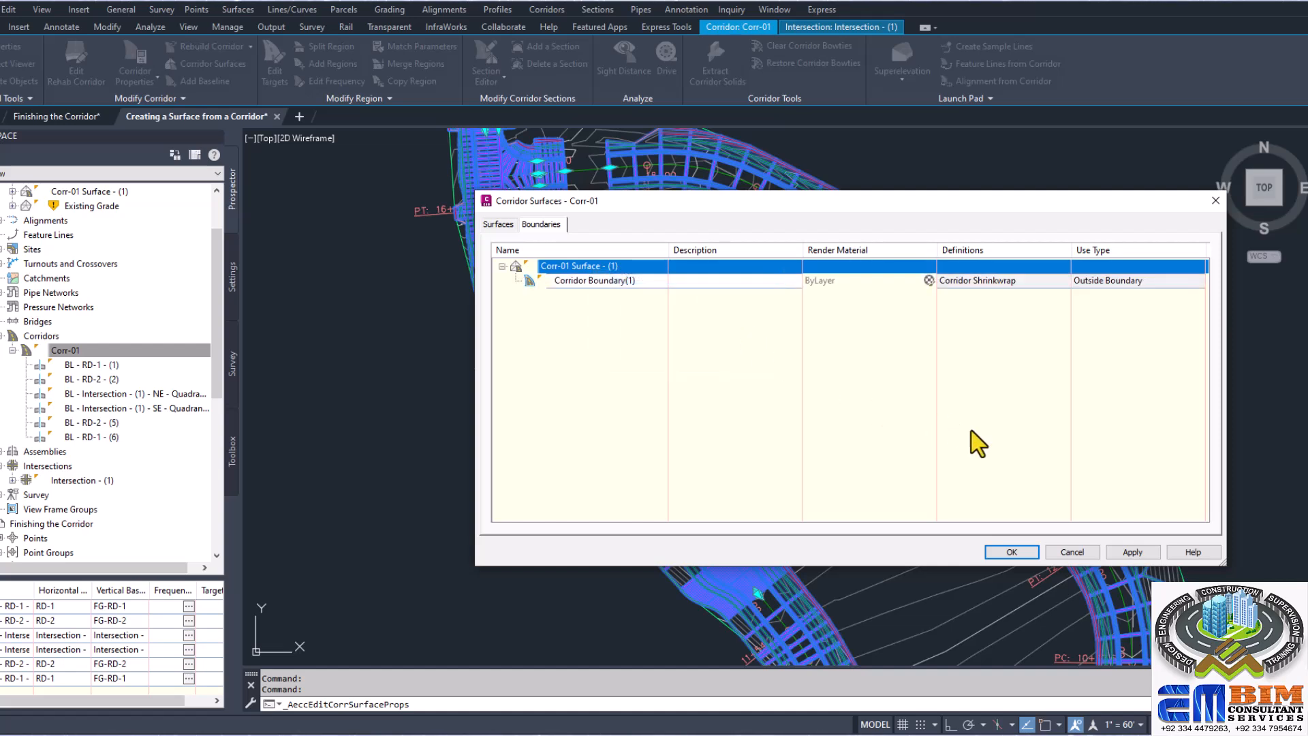
{"action": "left_click", "coordinate": [1149, 548]}
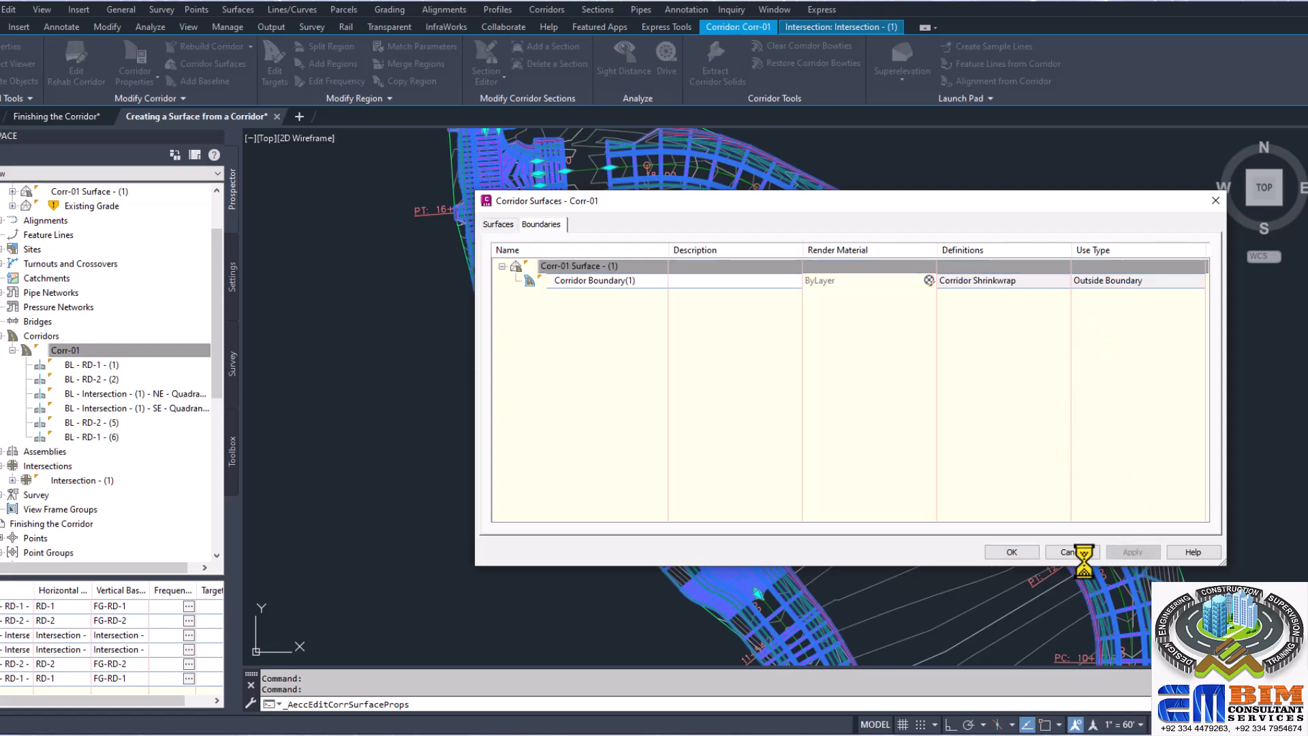
{"action": "left_click", "coordinate": [1025, 552]}
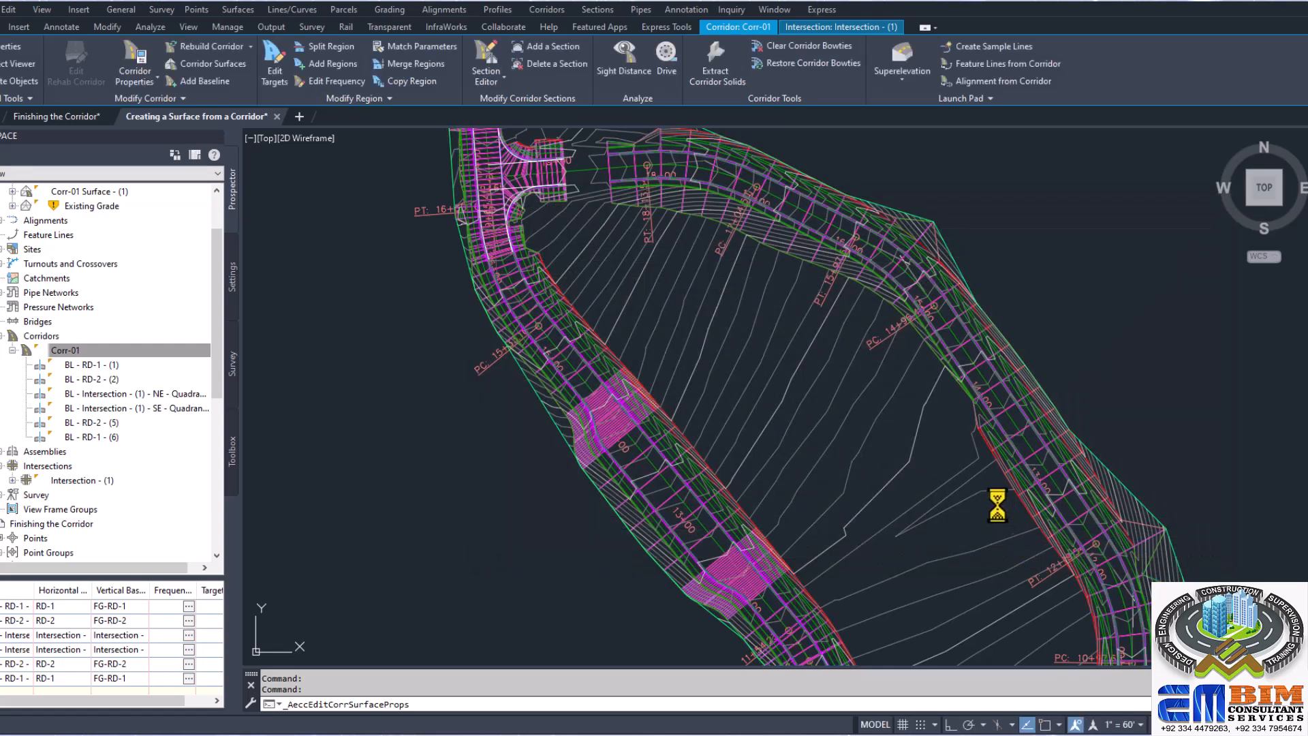
{"action": "scroll", "coordinate": [929, 349], "scroll_direction": "down", "scroll_amount": 2}
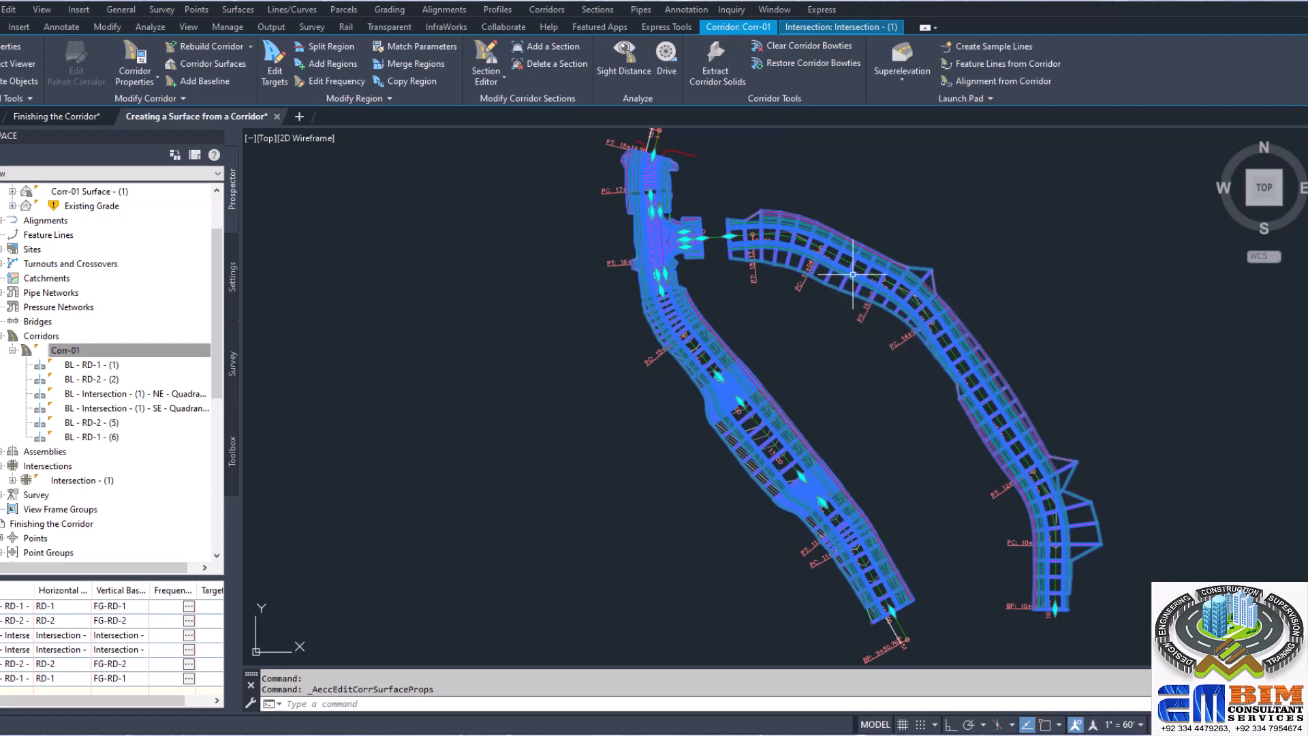
{"action": "mouse_move", "coordinate": [852, 274]}
{"action": "mouse_move", "coordinate": [1010, 305]}
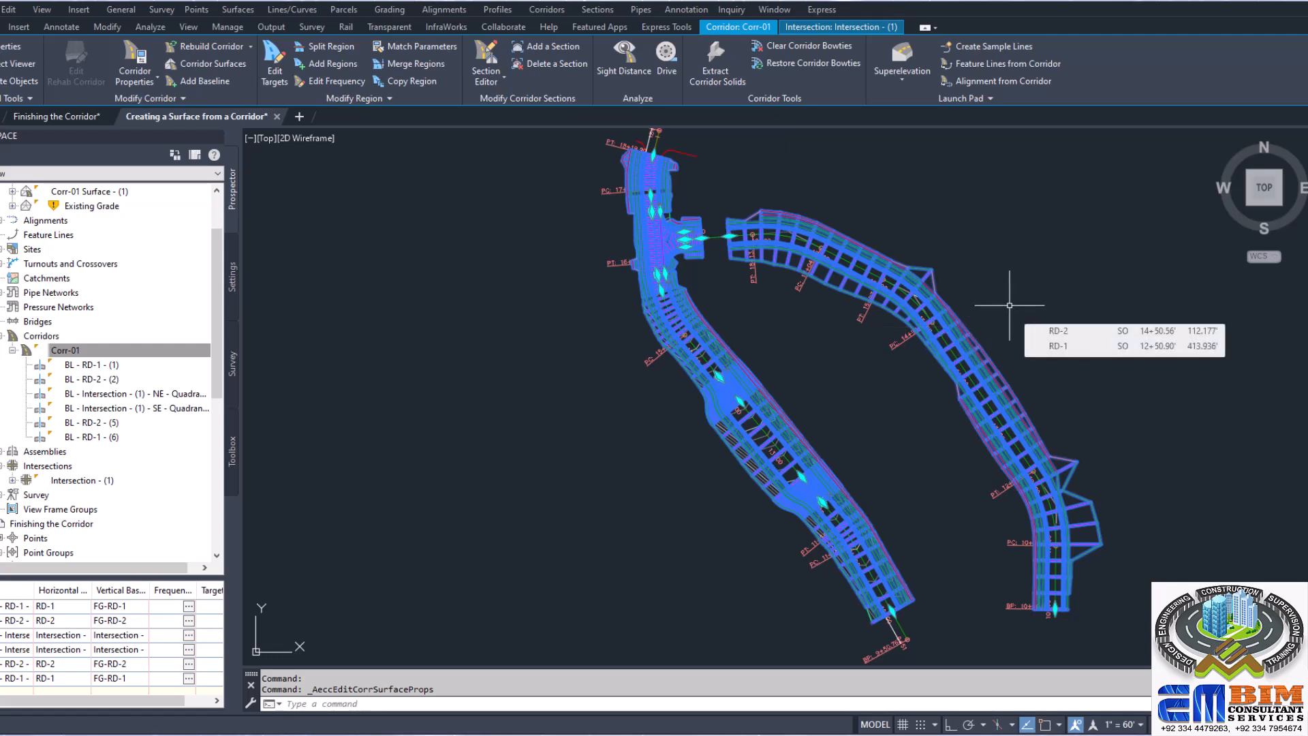